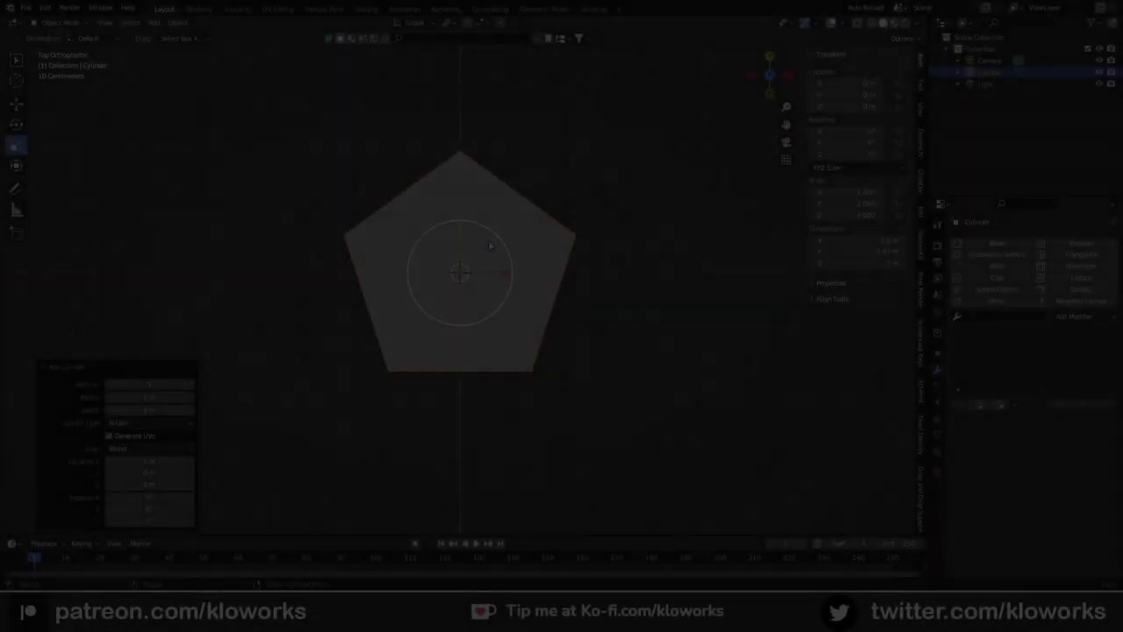
Step: Scale the hexagon down to 0.6 of its size
key(s)
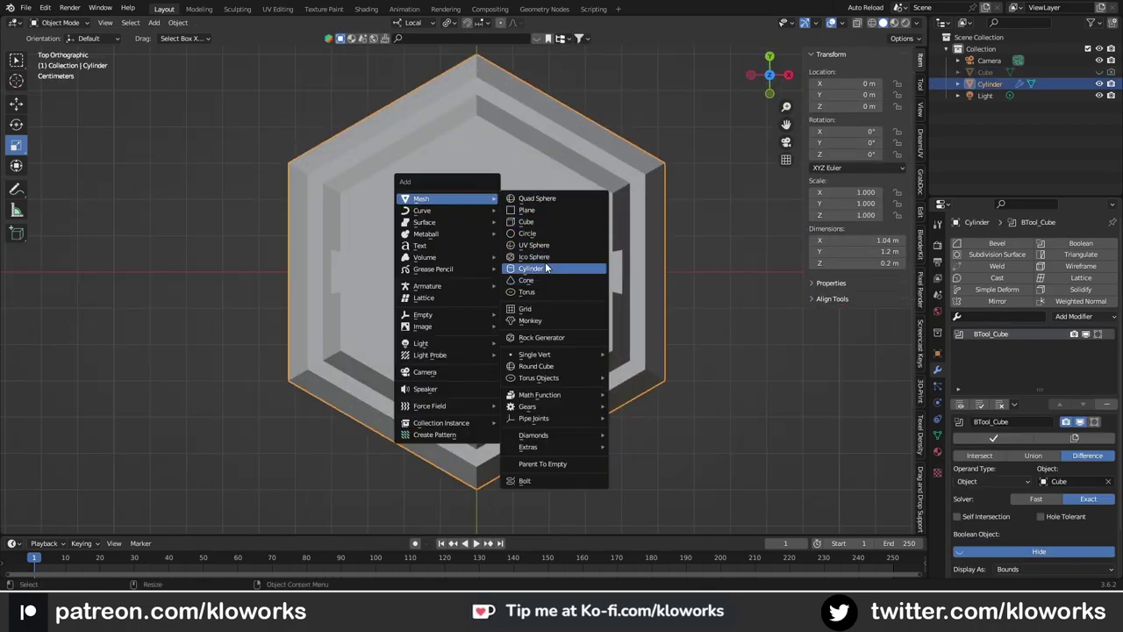
Step: Add a cylinder cutter, duplicate it and lift the copy along Z
click(546, 268)
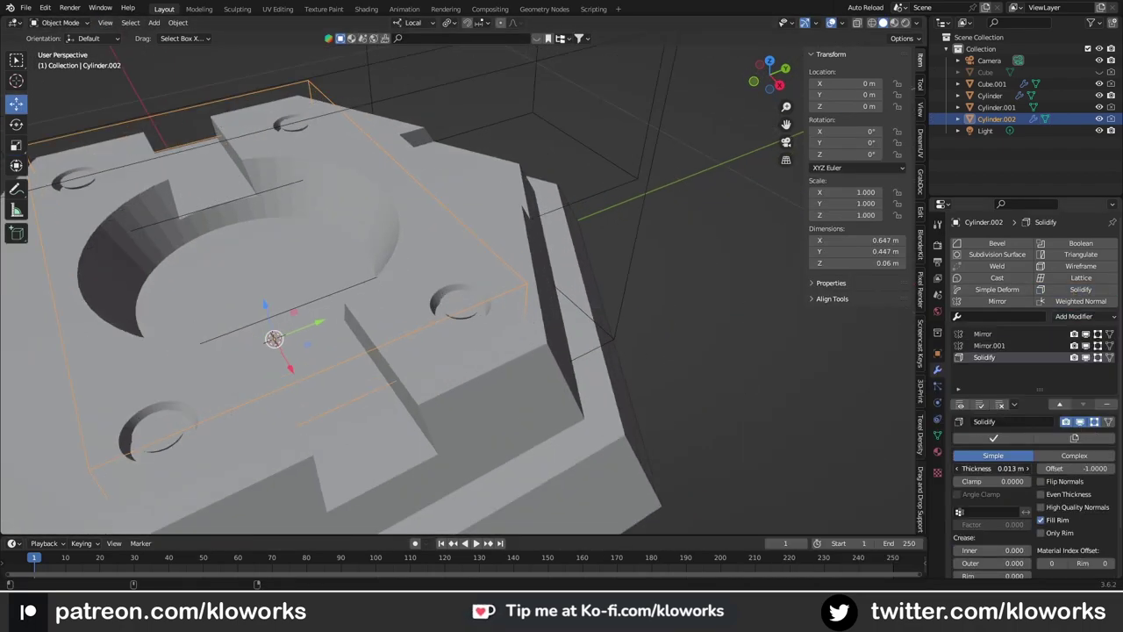
key(shift+d)
key(z)
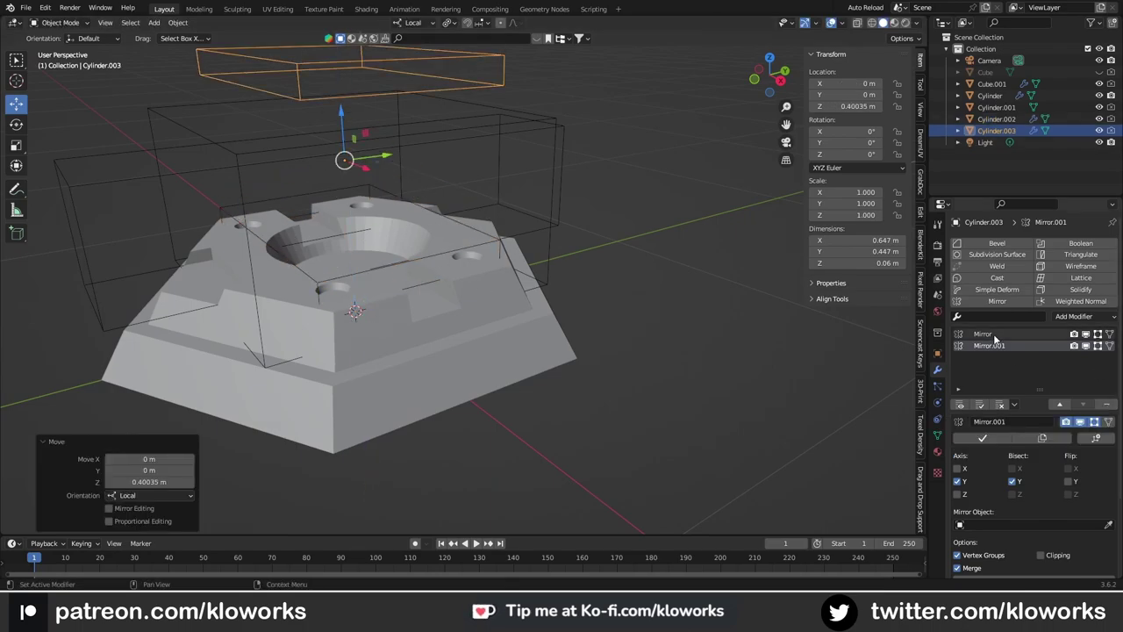
click(937, 354)
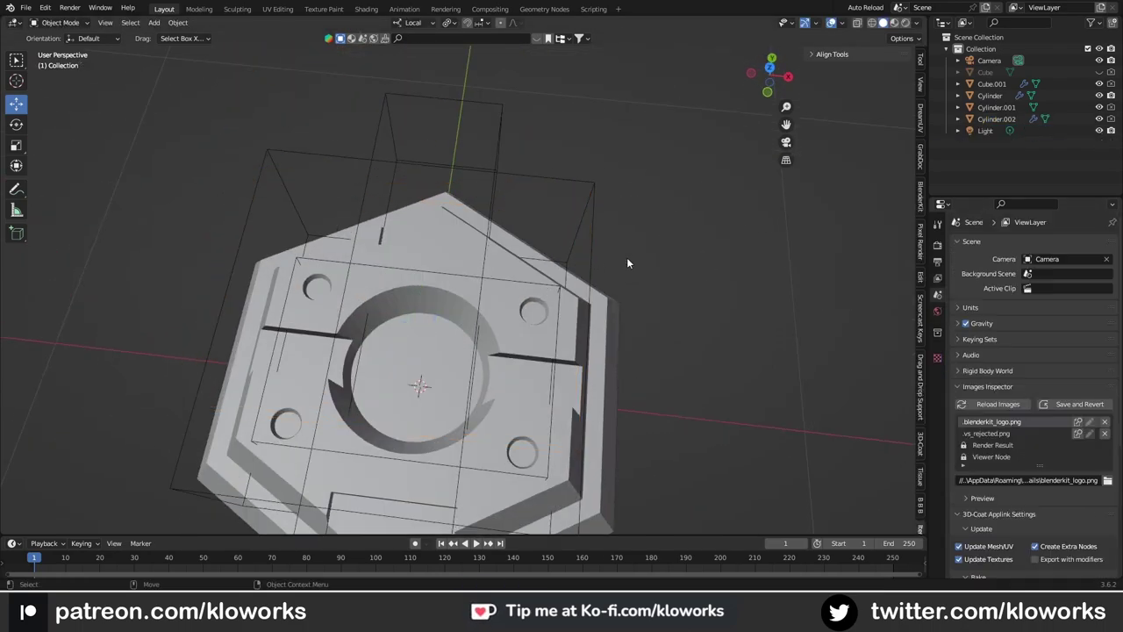
Step: Add a cylinder to plug the upper-right corner hole
key(shift+a)
click(689, 275)
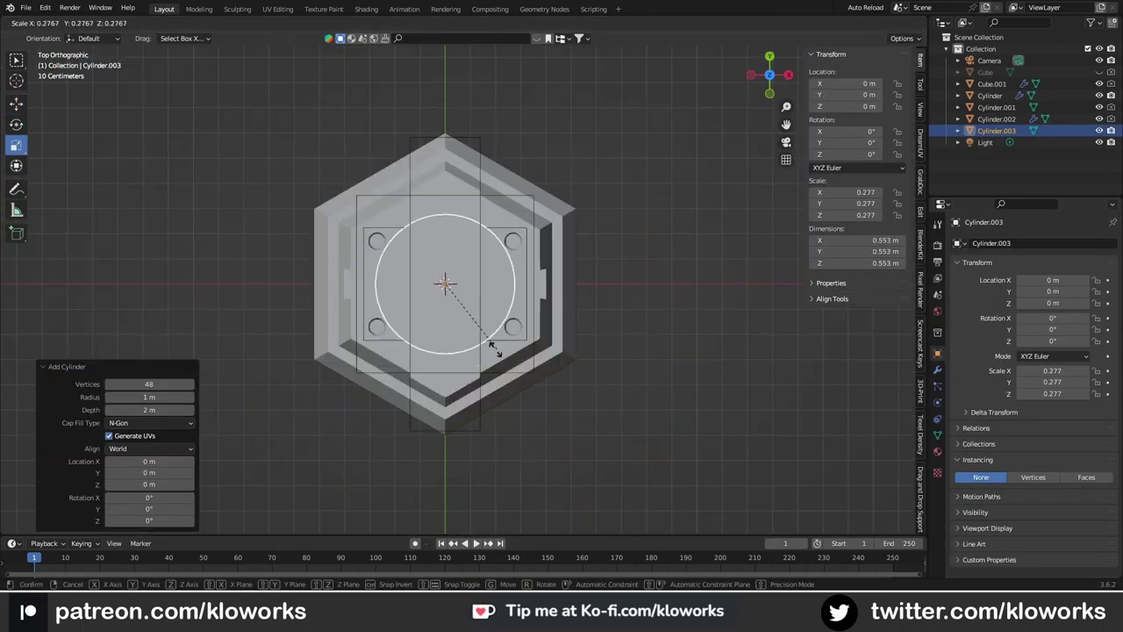
scroll(431, 300, up, 3)
scroll(431, 299, up, 3)
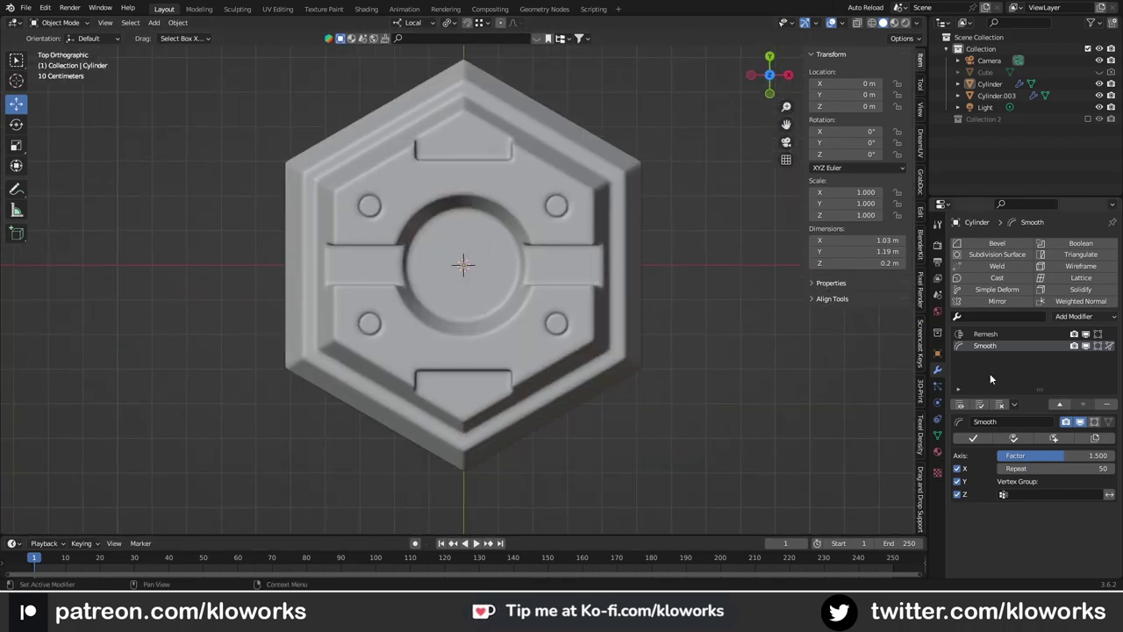
Step: Give the tile a Decimate modifier with ratio 0.1 and save the file
click(1079, 316)
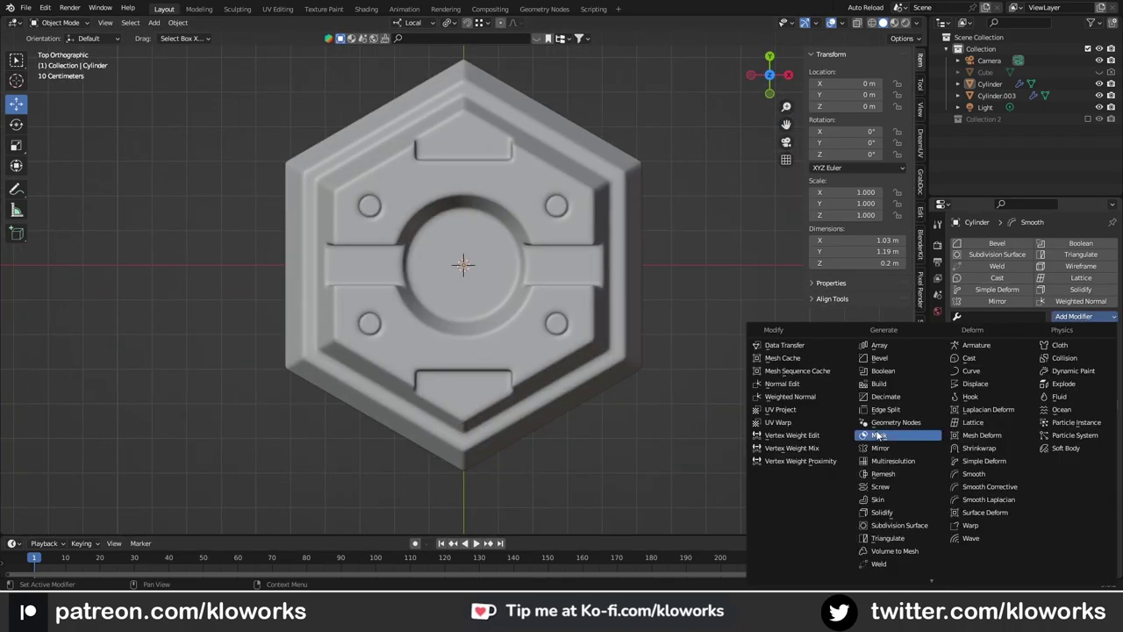
click(886, 435)
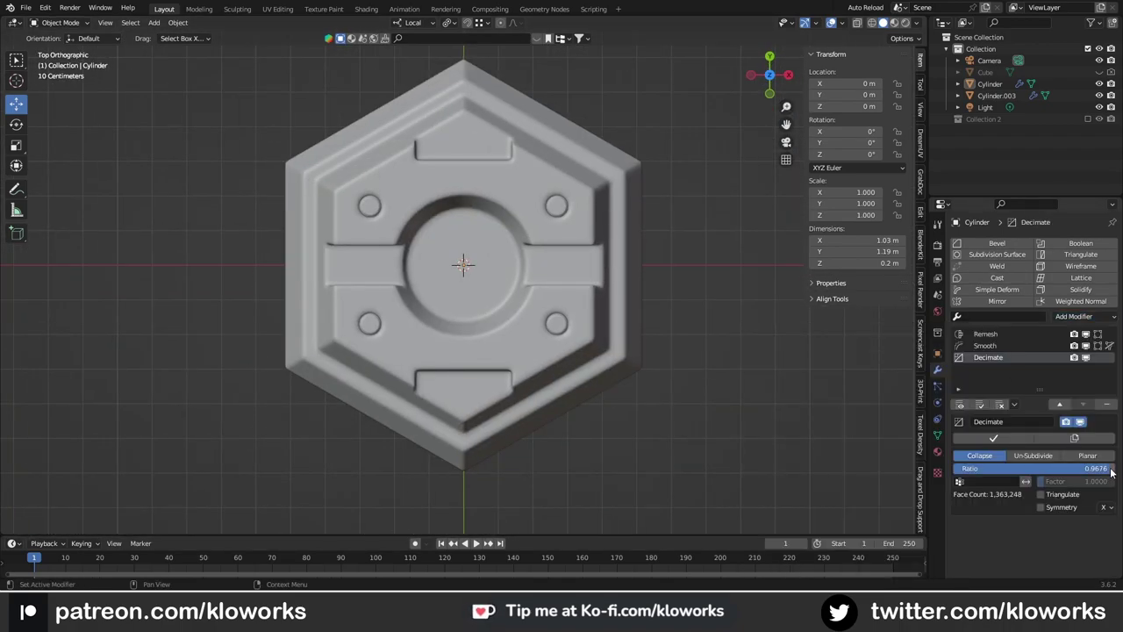
key(Return)
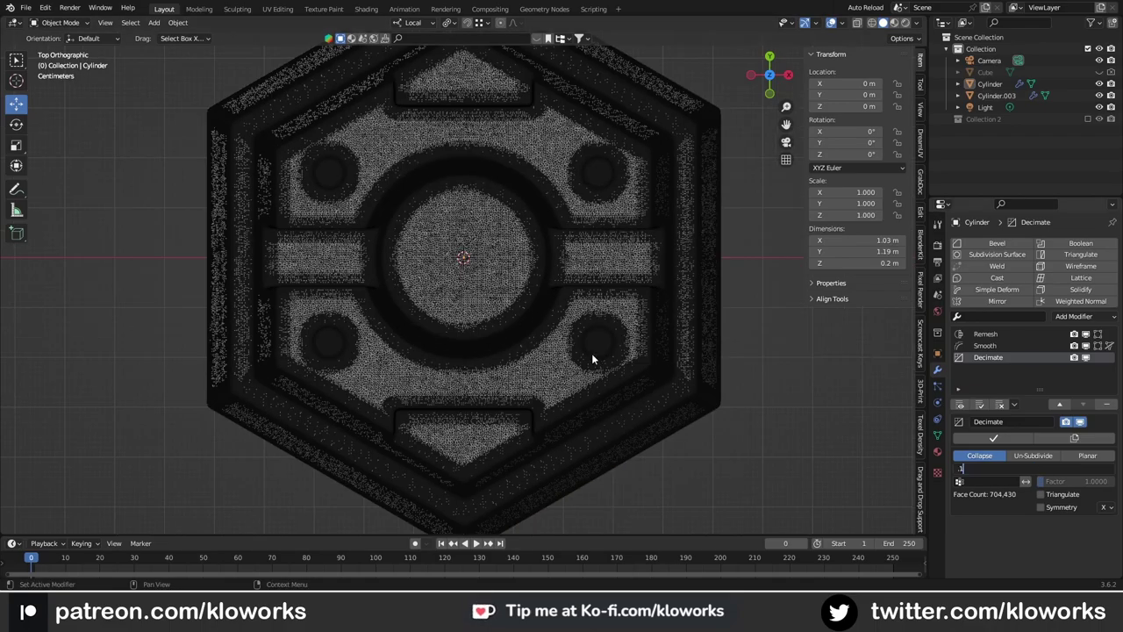
key(Return)
scroll(591, 353, down, 5)
mouse_move(592, 353)
middle_down()
mouse_move(542, 318)
mouse_move(556, 316)
middle_up()
key(KP_7)
key(ctrl+s)
Step: Duplicate the tile in place, then add and apply a 0.5 Decimate on the discs
click(555, 316)
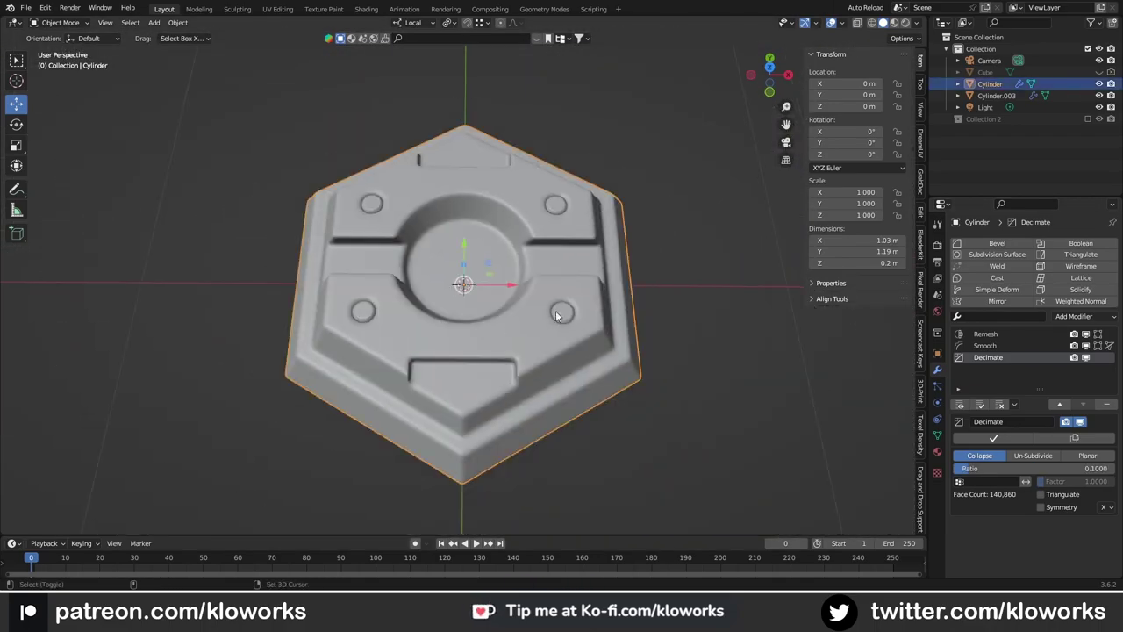
key(shift+d)
right_click(601, 327)
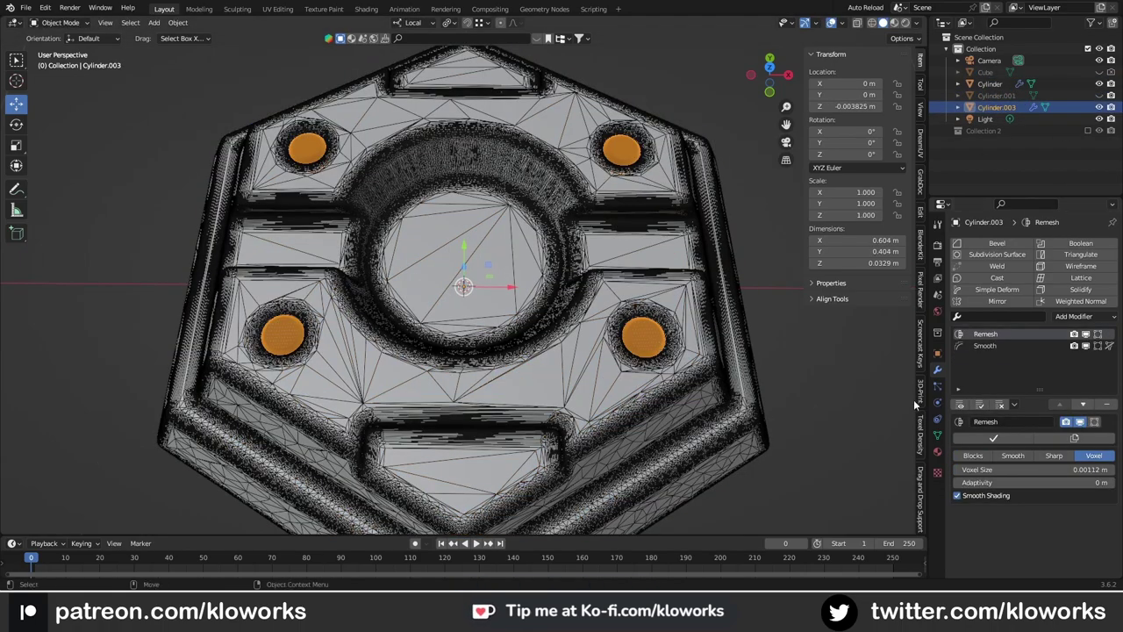
click(1072, 316)
click(885, 397)
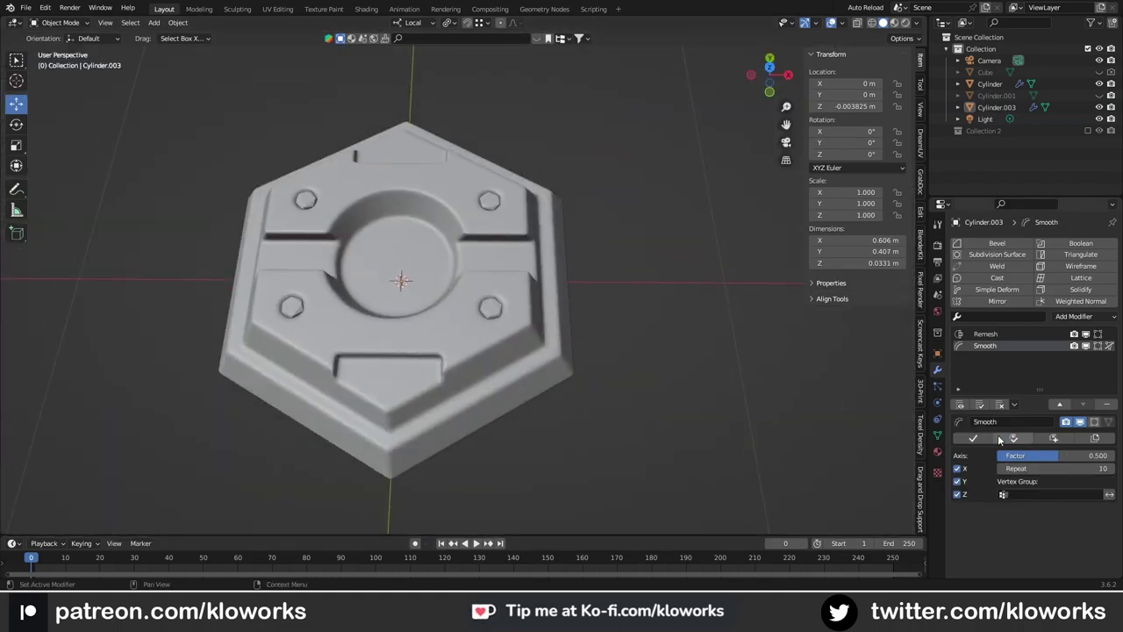
click(993, 438)
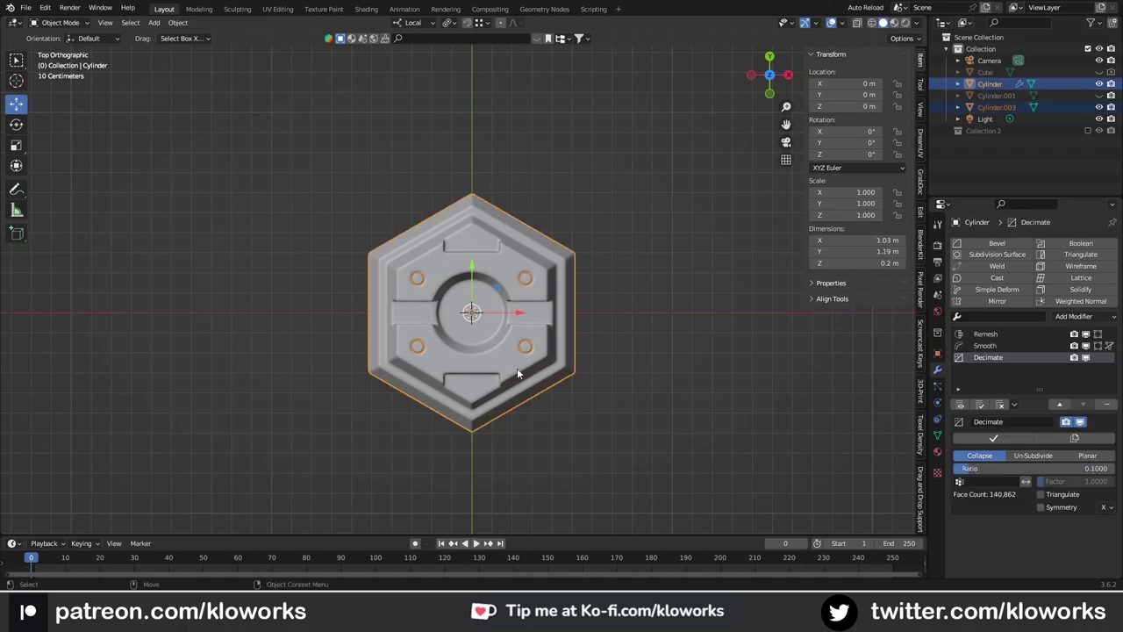
Step: Hide the original hexagon tile and select the duplicate
click(1101, 96)
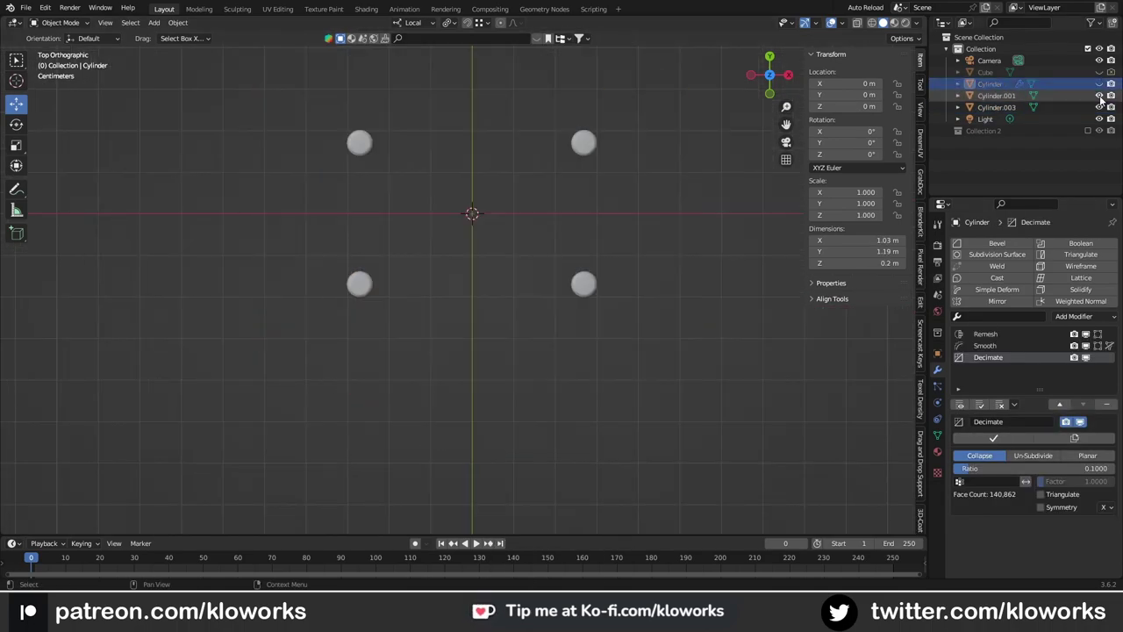
click(1099, 83)
click(1099, 87)
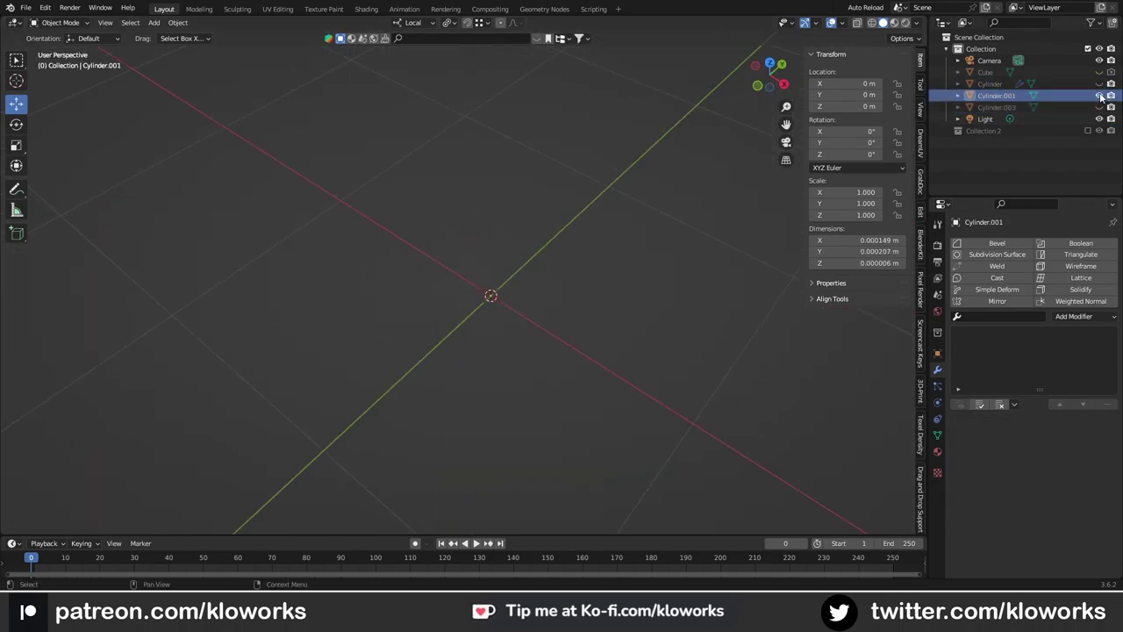
Step: Delete the duplicate tile, then add a plane and stretch it into a thick extruded strip
key(Delete)
click(1100, 94)
key(shift+a)
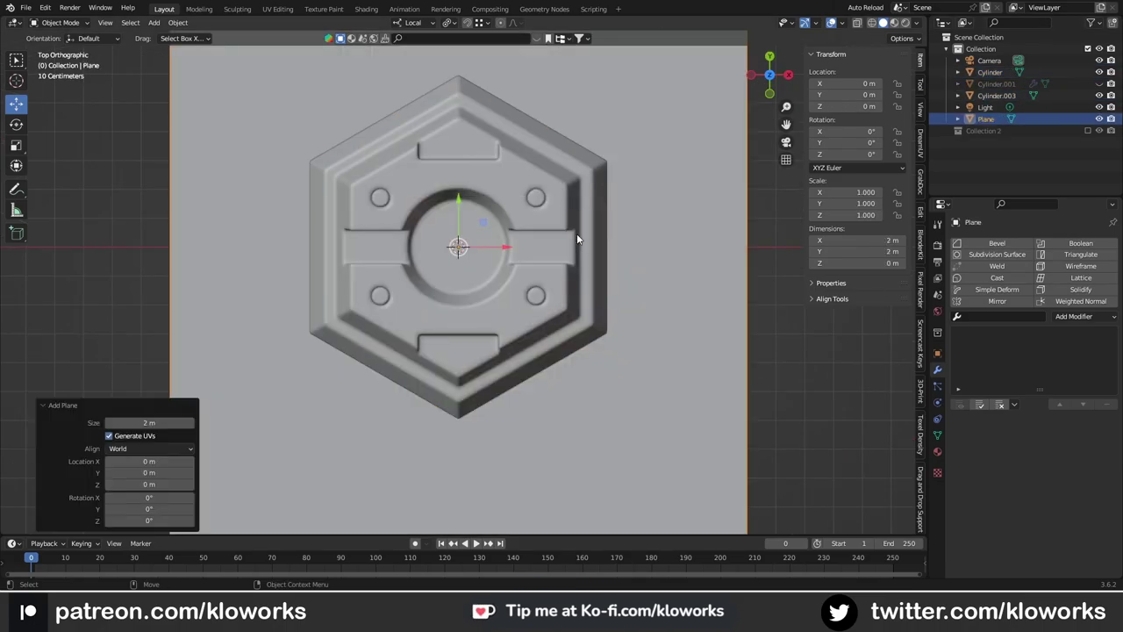
key(KP_1)
key(s)
key(y)
middle_drag(527, 264, 449, 310)
key(Tab)
right_click(449, 310)
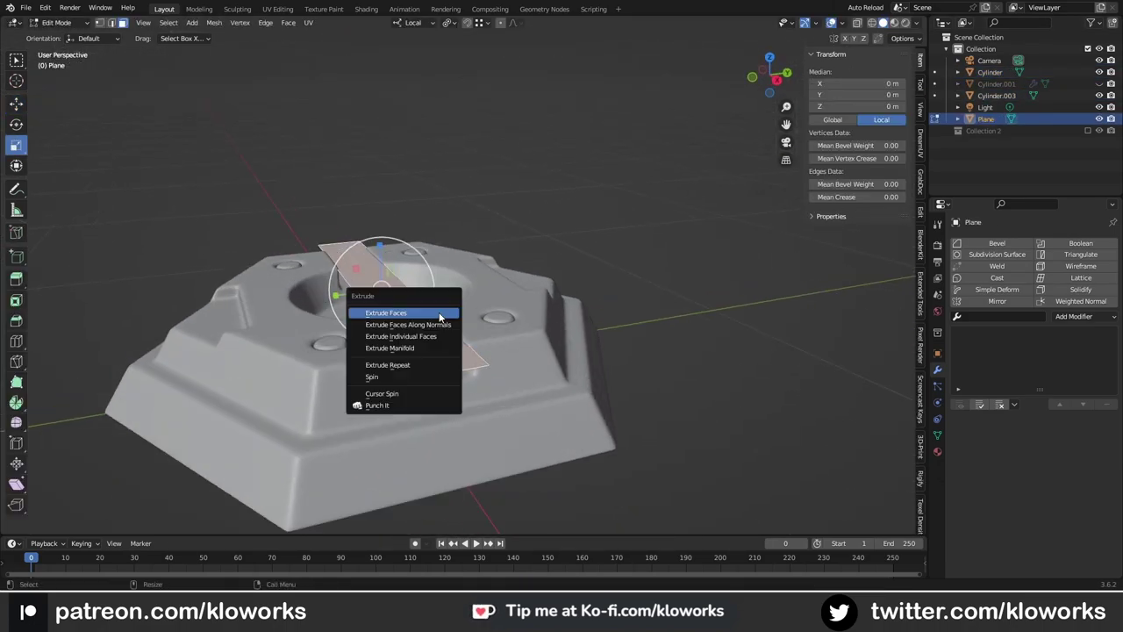
key(Escape)
key(KP_3)
click(542, 231)
Step: Taper the strip's top into a trapezoid and scale it to fit between the slots
scroll(527, 246, up, 2)
key(s)
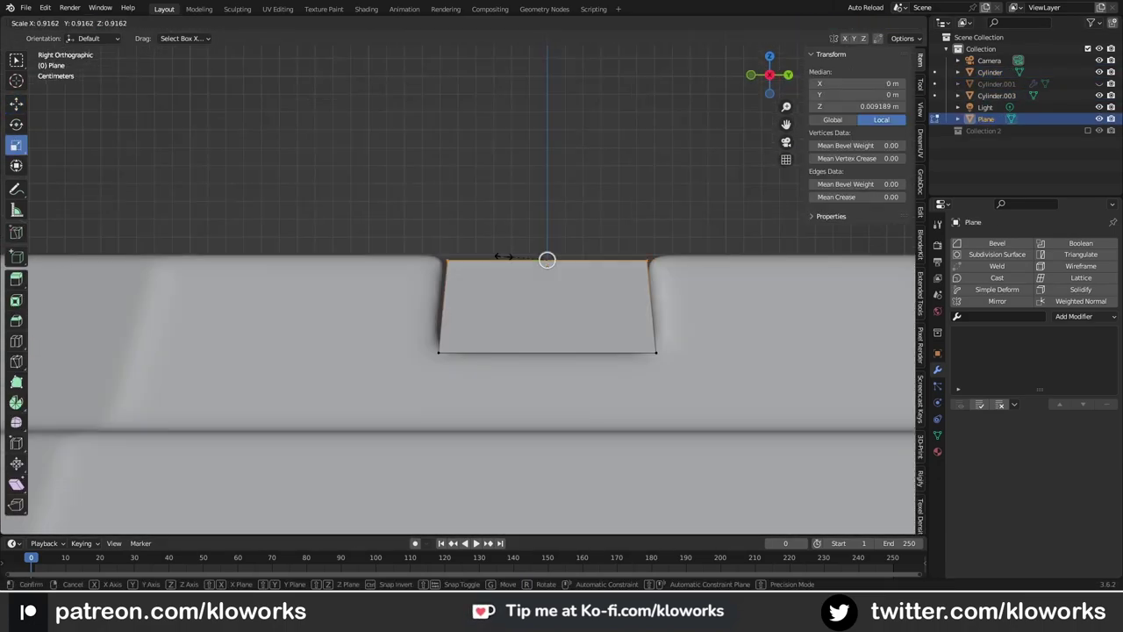
key(KP_7)
scroll(483, 293, up, 3)
key(s)
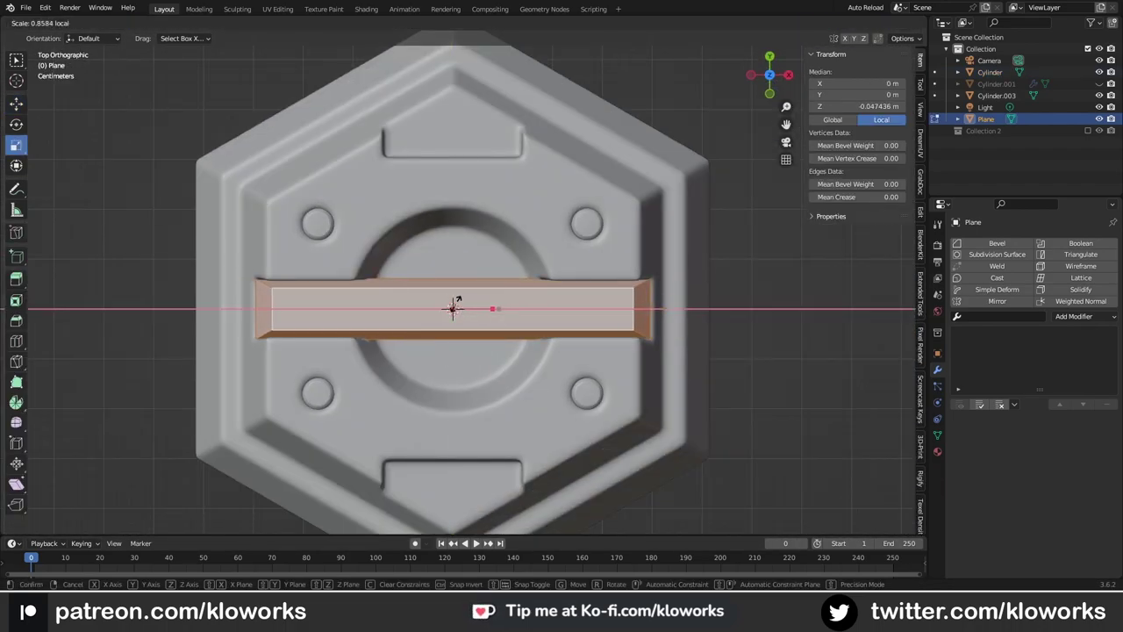
click(456, 305)
key(KP_1)
key(KP_3)
key(KP_7)
key(Tab)
middle_drag(456, 307, 497, 297)
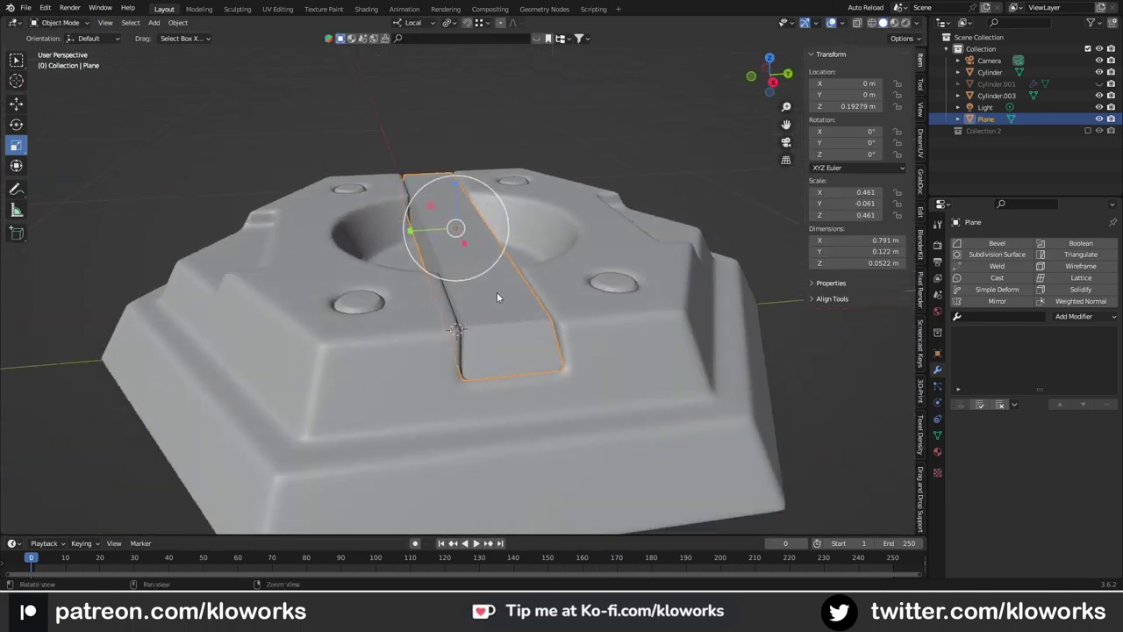
Step: Bevel the strip's edges, add level-2 Subdivision and insert edge loops across it
key(Tab)
right_click(483, 264)
click(479, 266)
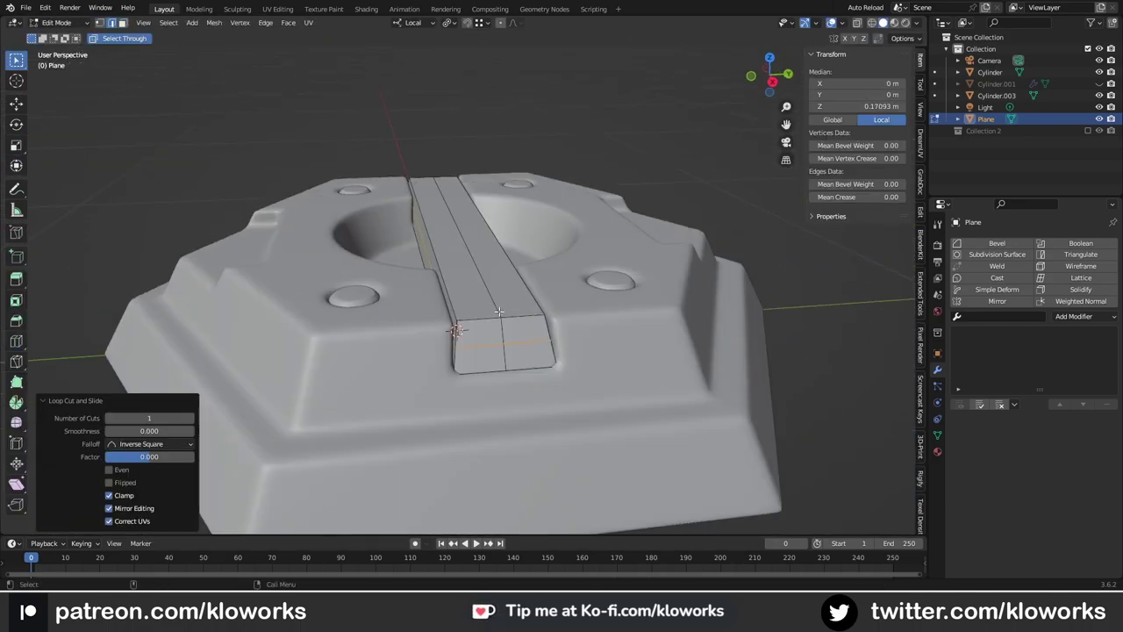
click(530, 274)
key(ctrl+2)
middle_drag(530, 275, 436, 279)
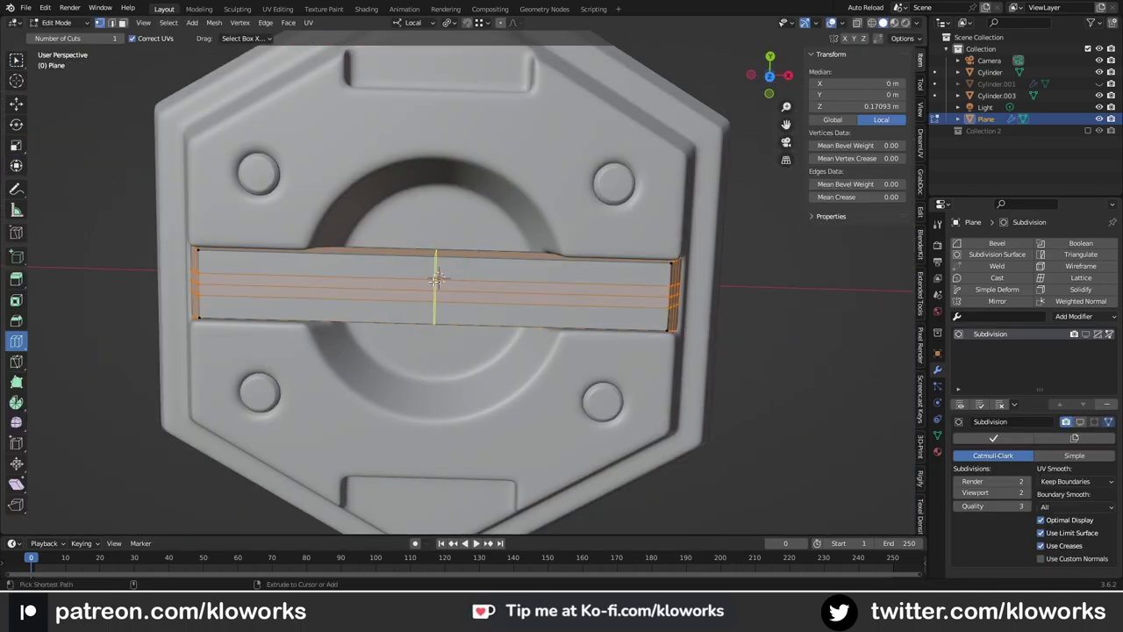
click(496, 265)
key(KP_7)
key(shift+space)
key(s)
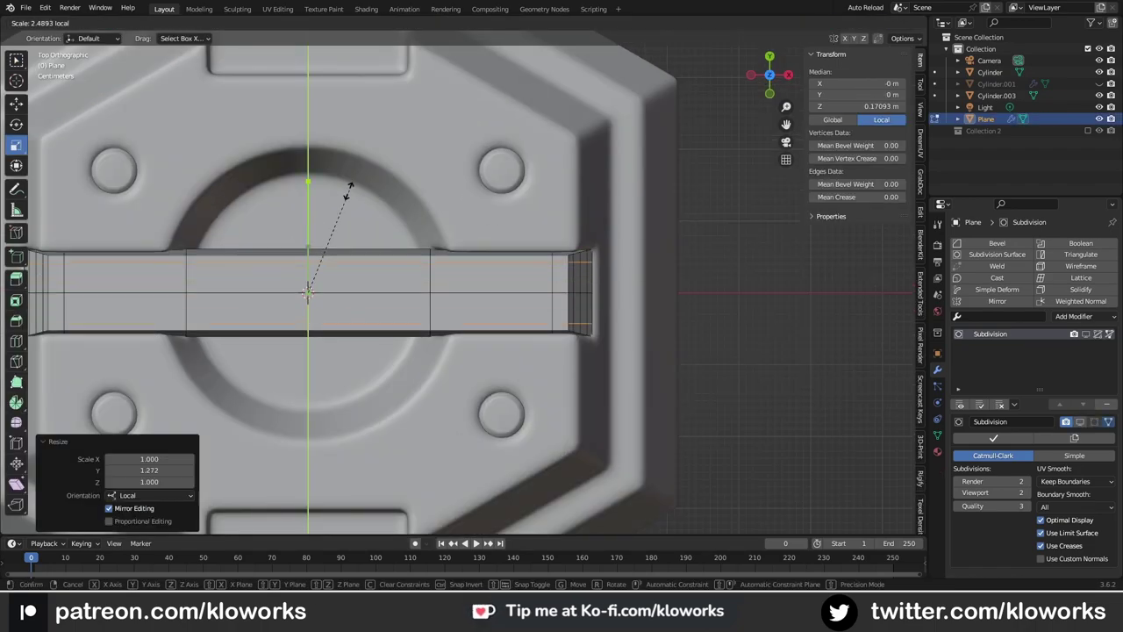
Step: Slide the end edge loop and add a lengthwise edge loop along the strip
mouse_move(618, 324)
middle_down()
mouse_move(491, 239)
mouse_move(443, 363)
mouse_move(351, 298)
mouse_move(457, 351)
mouse_move(516, 364)
middle_up()
key(g)
key(g)
click(472, 363)
key(shift+space)
key(g)
click(472, 363)
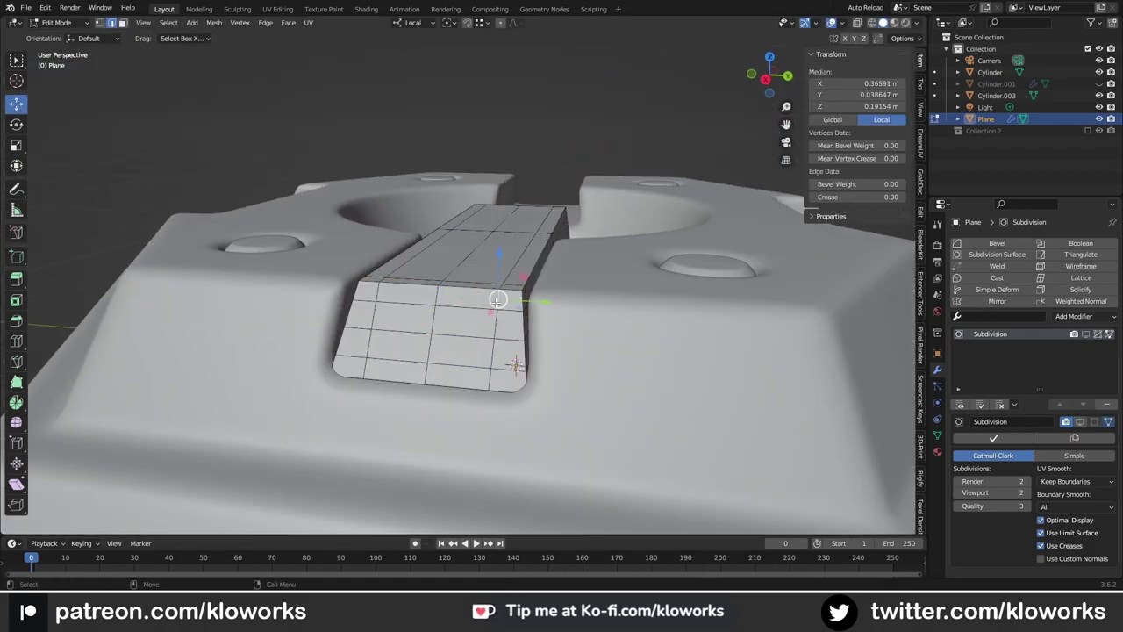
click(441, 277)
mouse_move(441, 278)
middle_down()
mouse_move(372, 324)
mouse_move(523, 297)
middle_up()
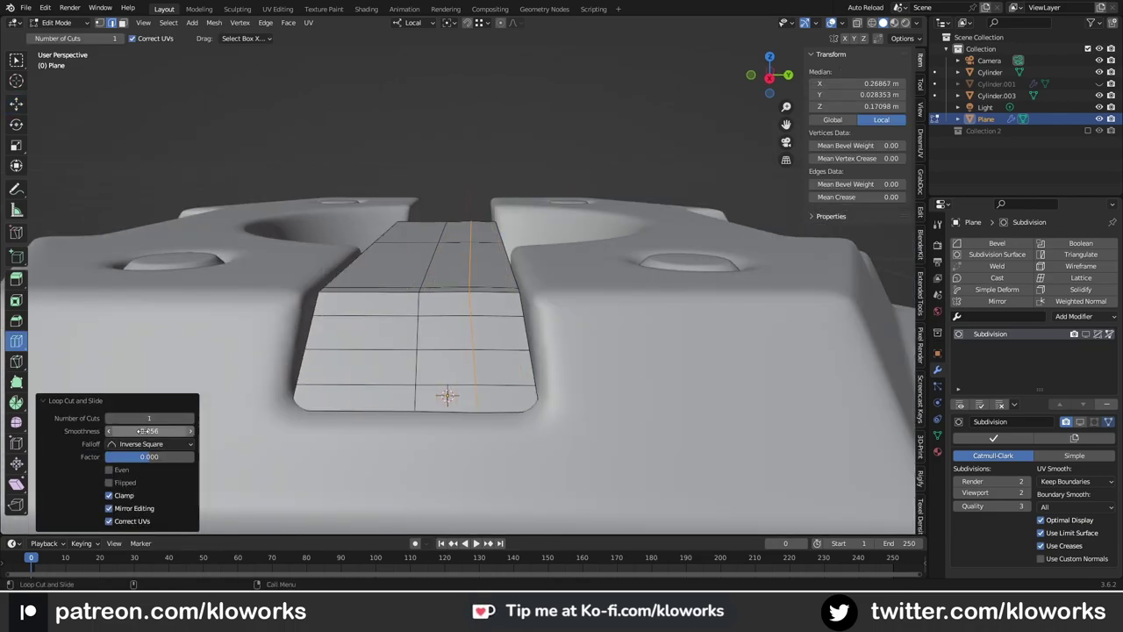
click(431, 312)
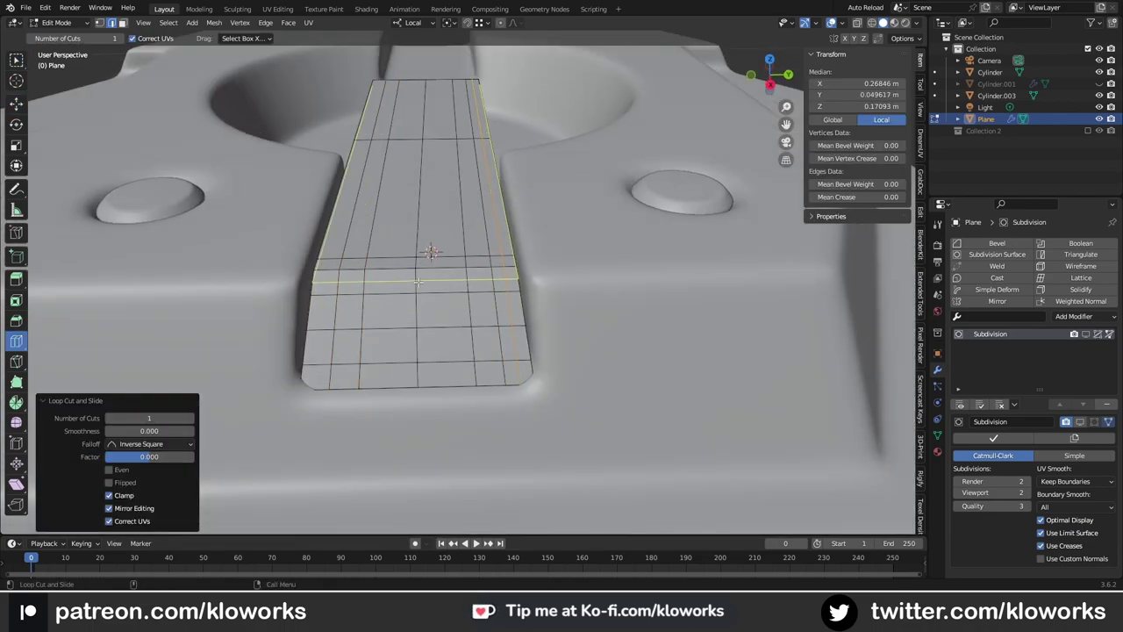
mouse_move(446, 200)
middle_down()
mouse_move(500, 314)
mouse_move(572, 330)
mouse_move(518, 305)
mouse_move(450, 228)
middle_up()
key(Tab)
scroll(527, 303, down, 4)
Step: Add a cube for the pointed plate in the lower slot
click(450, 228)
key(Tab)
scroll(523, 245, up, 2)
key(Tab)
middle_drag(522, 245, 552, 188)
key(shift+a)
click(597, 203)
key(Tab)
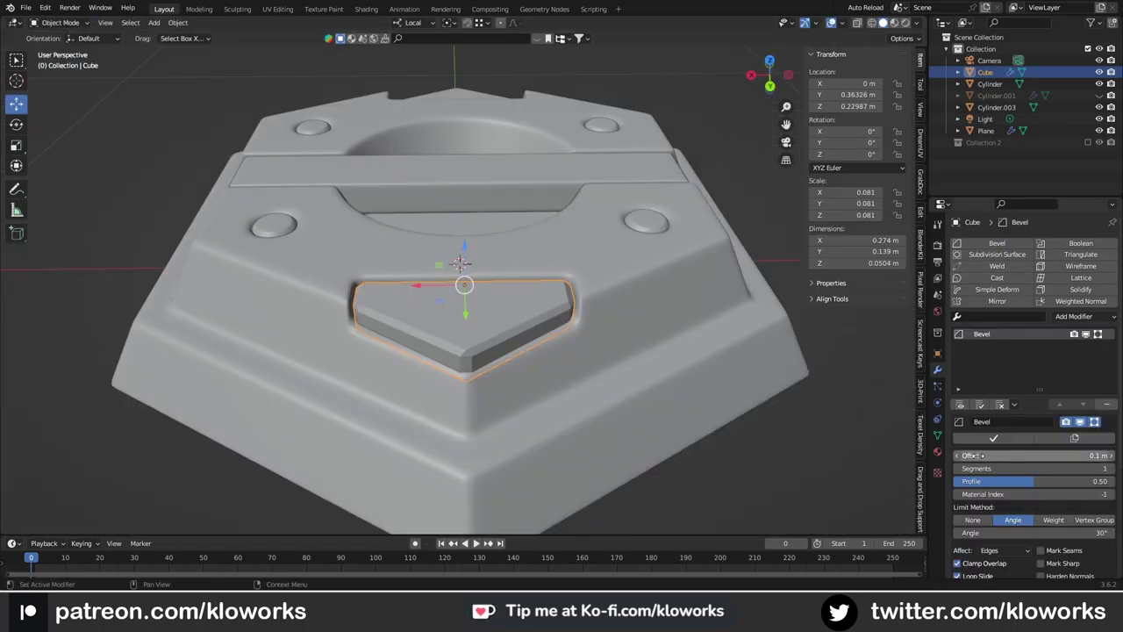
Step: Shade the tile smooth, set its bevel to 3 segments and shift the inset face along X
right_click(461, 263)
click(351, 269)
middle_drag(351, 269, 326, 325)
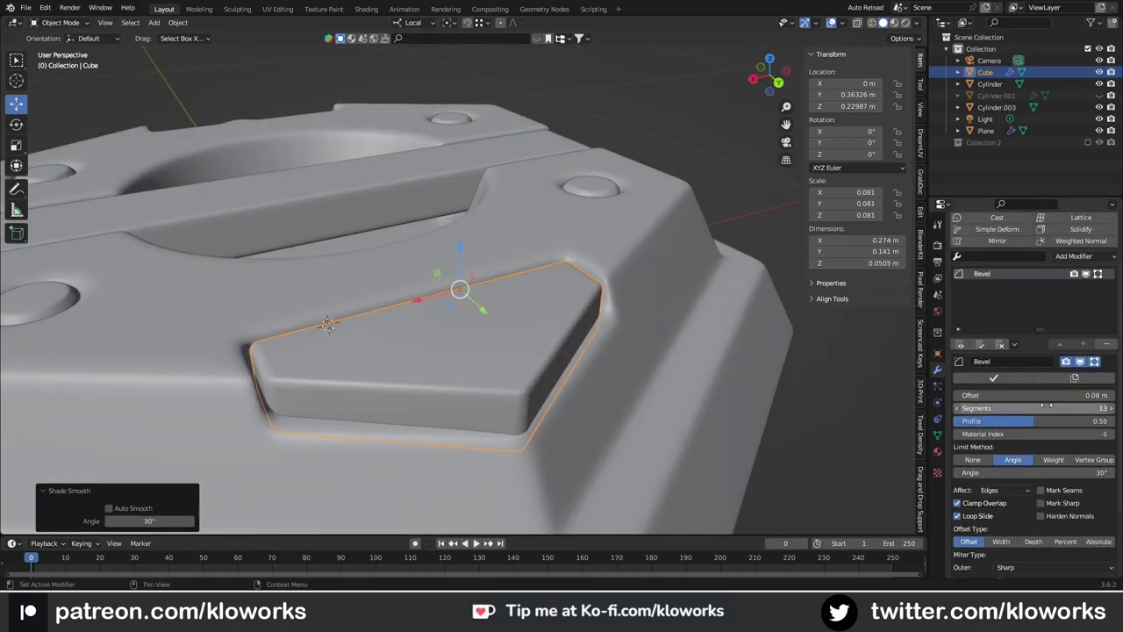
key(Return)
middle_drag(527, 378, 510, 366)
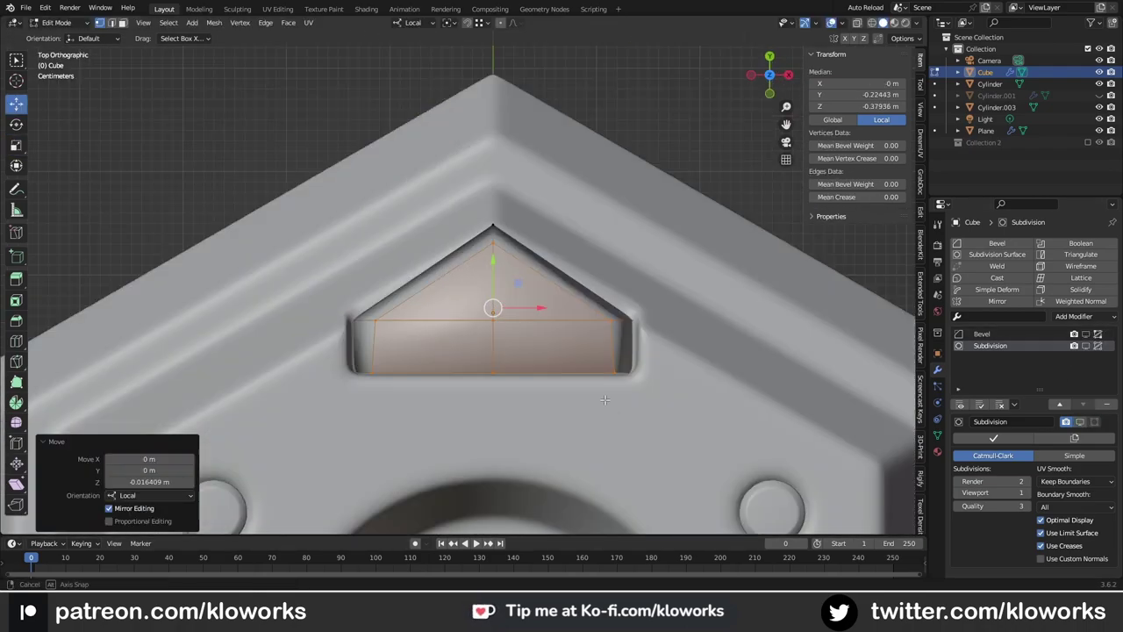
key(g)
key(x)
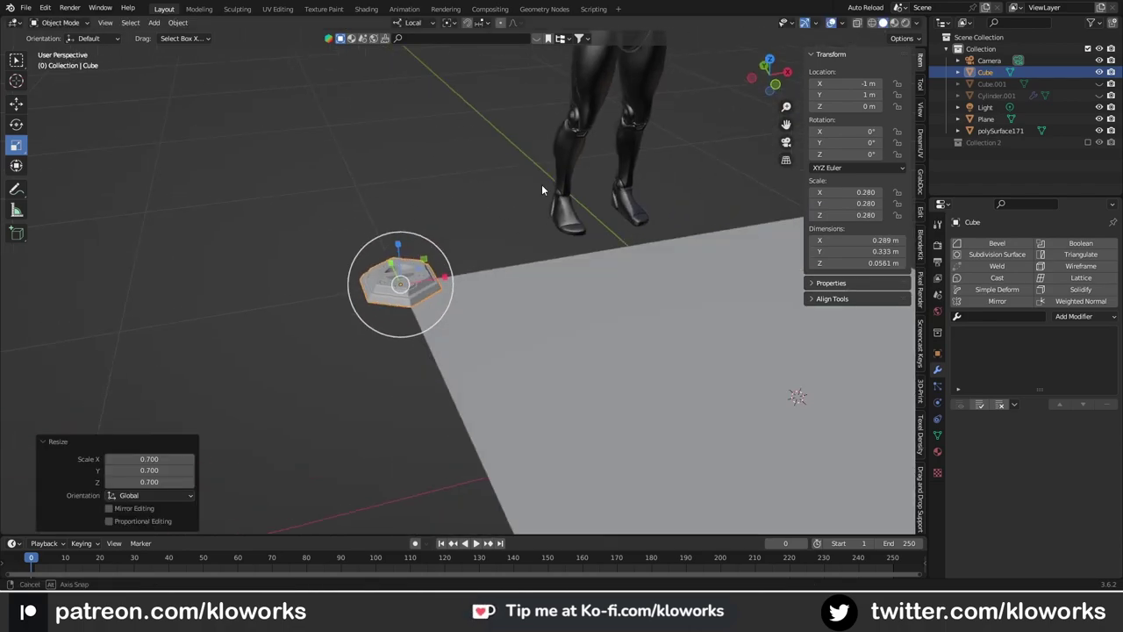
Step: Place the duplicated hexagon tile and offset the copy along X
click(461, 302)
shift+middle_drag(495, 322, 413, 179)
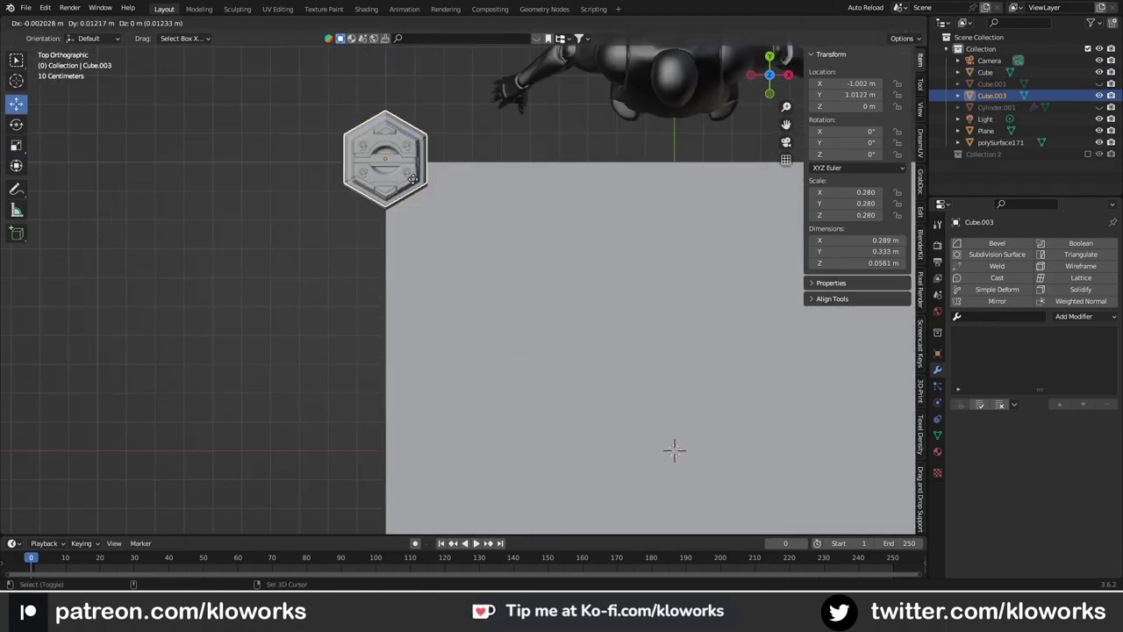
click(419, 247)
scroll(419, 246, up, 2)
key(g)
key(x)
scroll(521, 312, down, 2)
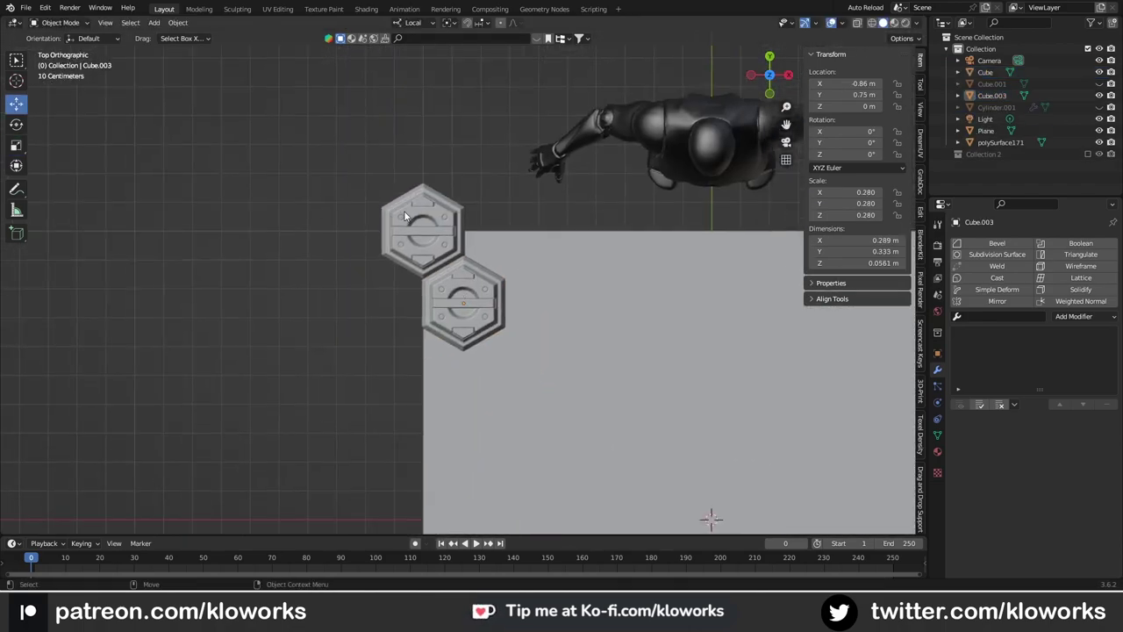
Step: Try duplicating more hexagons, then undo the extra copies
key(shift+d)
click(547, 231)
key(shift+d)
right_click(338, 229)
scroll(338, 228, up, 1)
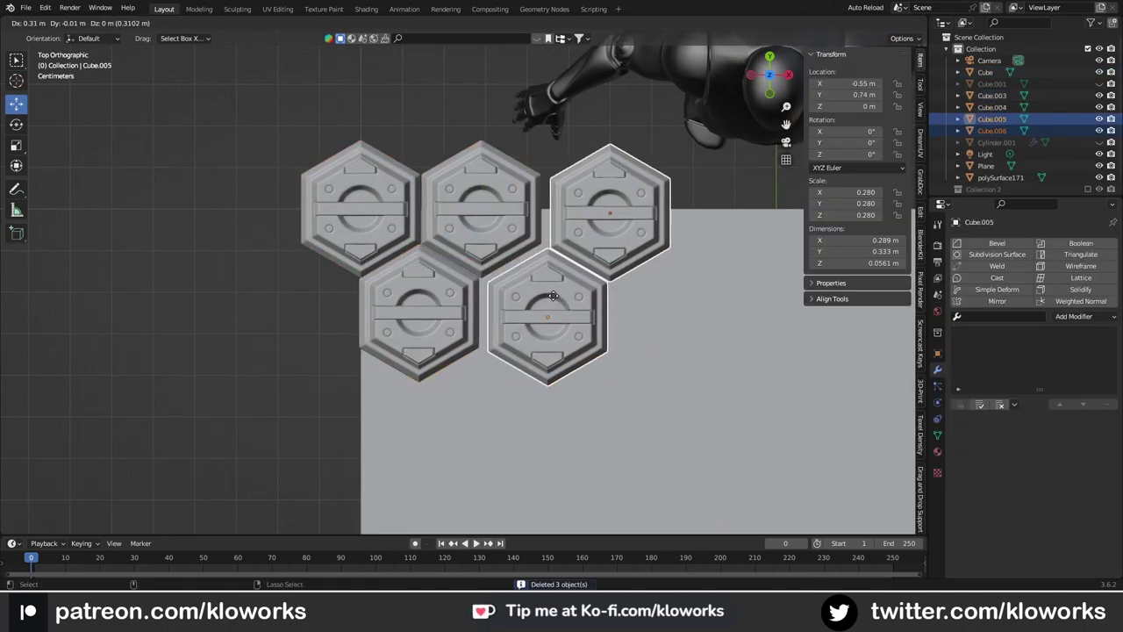
key(ctrl+z)
key(ctrl+z)
key(ctrl+z)
scroll(569, 375, up, 3)
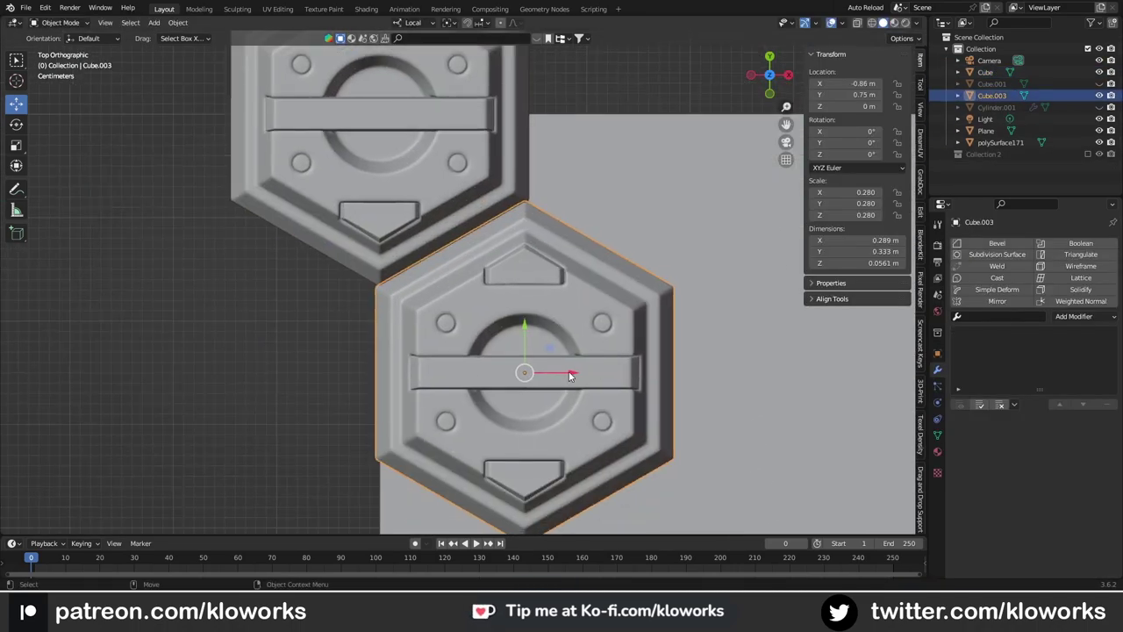
key(ctrl+z)
key(ctrl+z)
key(ctrl+z)
scroll(471, 325, down, 3)
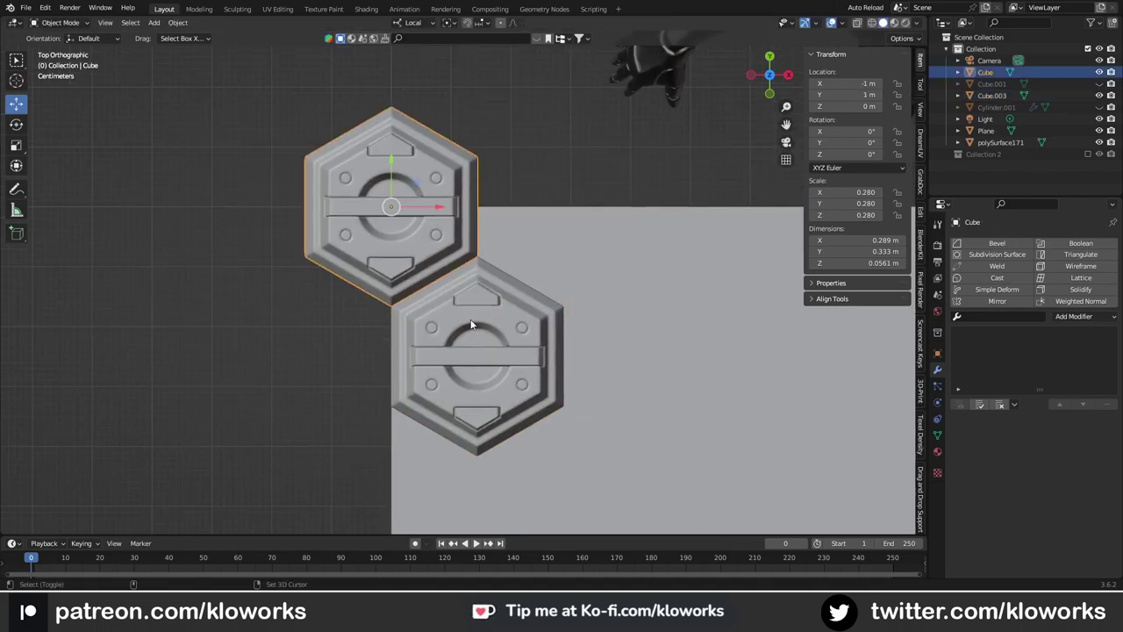
Step: Duplicate both hexagons and place the copies to the right
shift+click(471, 325)
key(shift+d)
click(466, 366)
scroll(467, 366, down, 2)
scroll(516, 323, up, 2)
Step: Duplicate the hexagon pair once more, then delete the extra copies
key(shift+d)
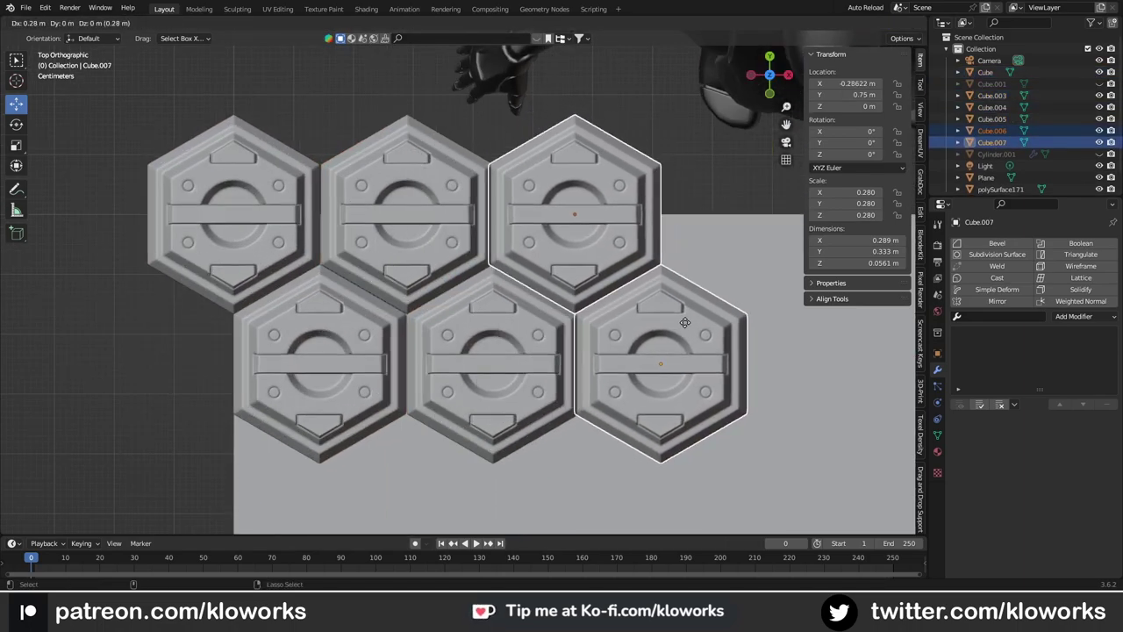
click(684, 322)
scroll(523, 343, down, 3)
scroll(523, 343, up, 4)
scroll(523, 343, down, 4)
key(Delete)
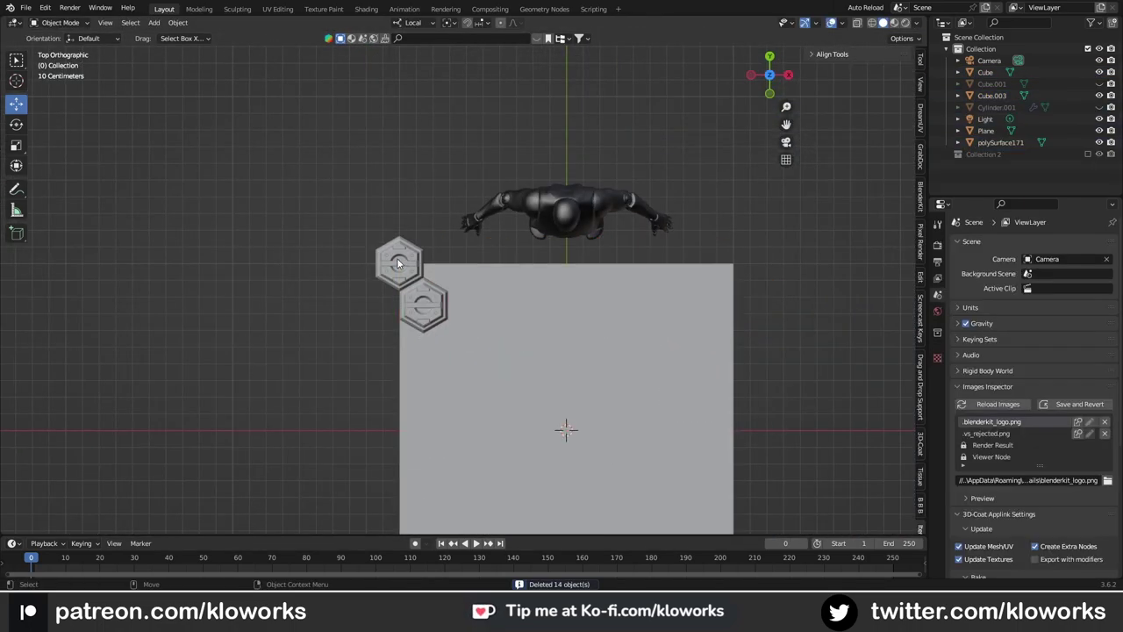
Step: Add a plane at the upper hexagon's centre and shrink it to the hexagon's 0.288 m width
click(397, 264)
scroll(398, 263, up, 3)
scroll(501, 276, up, 2)
scroll(501, 276, down, 2)
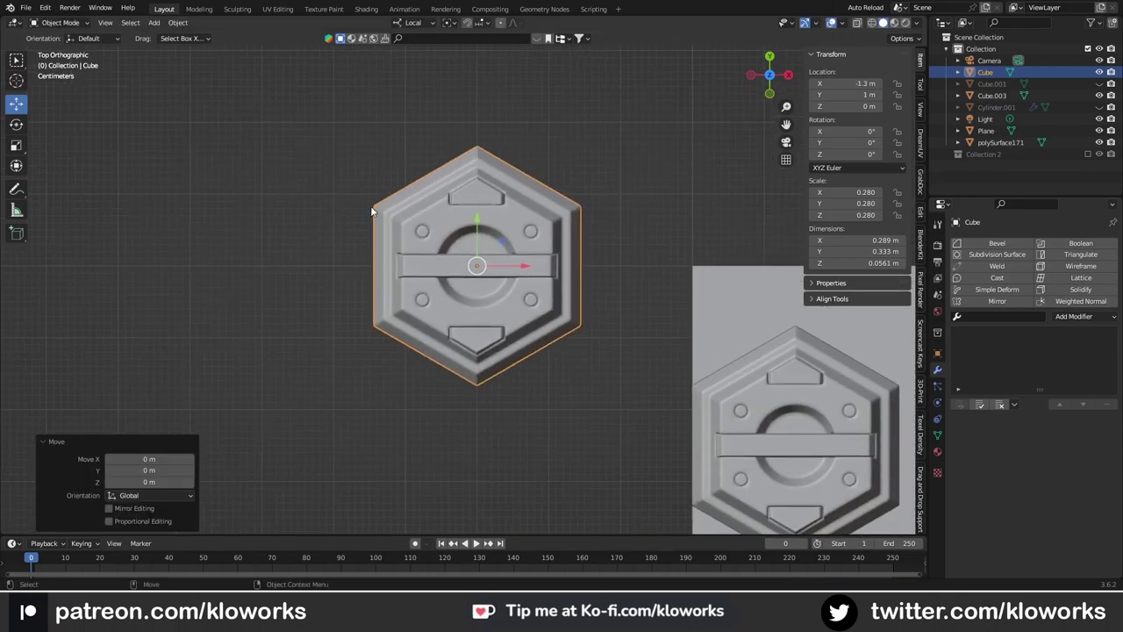
scroll(372, 211, down, 5)
scroll(471, 265, up, 5)
scroll(309, 270, down, 5)
click(685, 447)
key(shift+d)
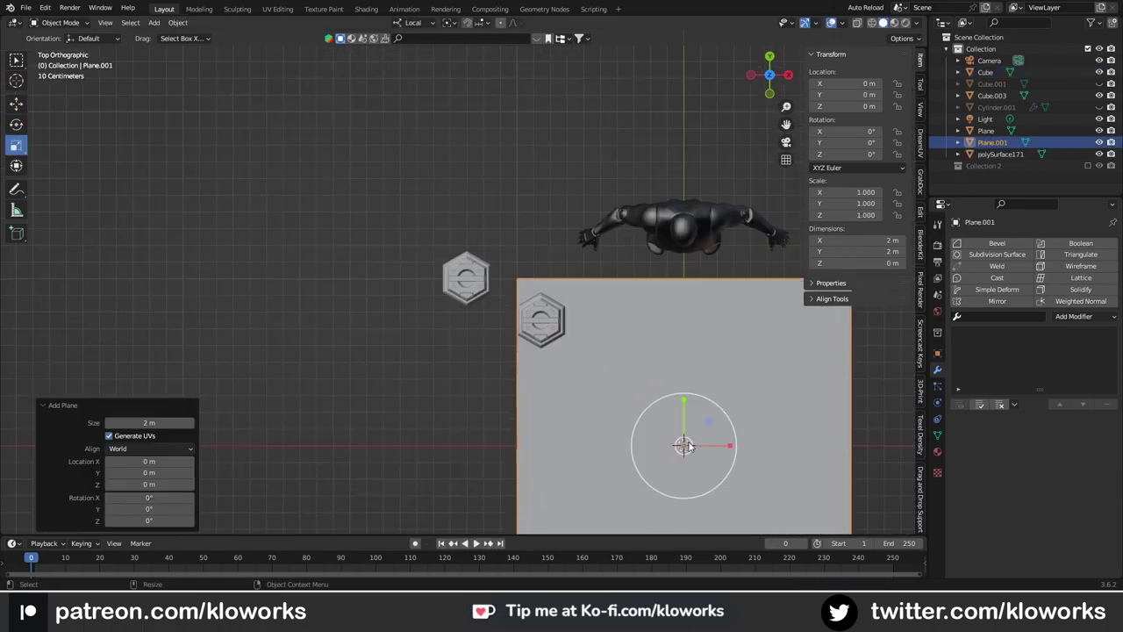
scroll(486, 283, up, 5)
click(363, 304)
drag(196, 336, 487, 269)
click(487, 269)
Step: Enlarge the hexagon tile slightly to fit the square plane
key(s)
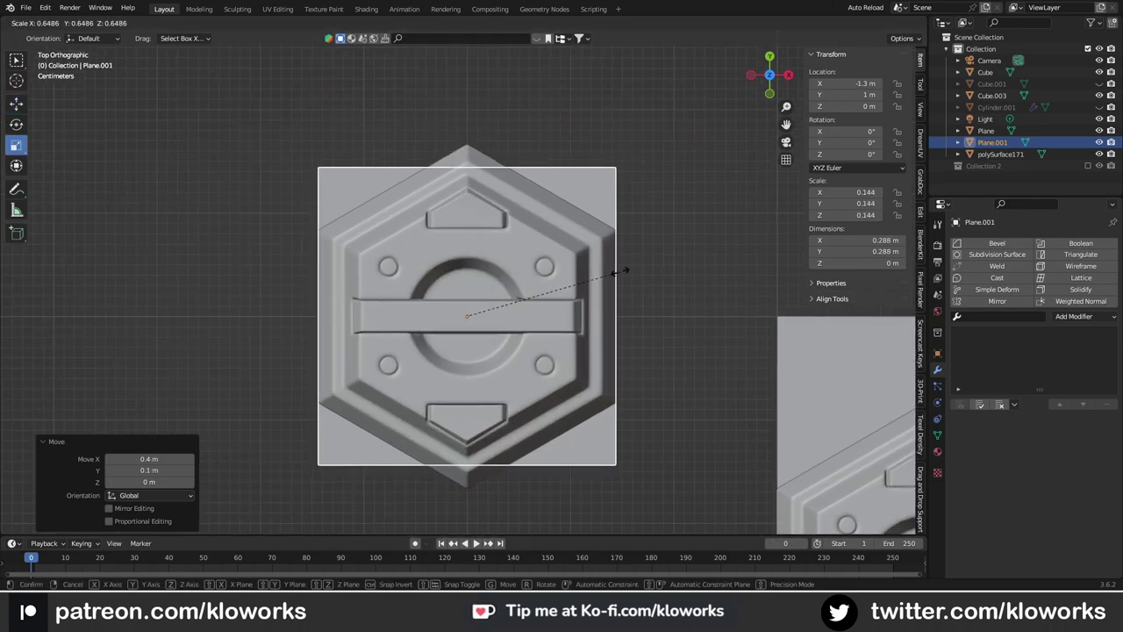
scroll(588, 284, up, 2)
drag(517, 319, 530, 308)
scroll(499, 399, down, 3)
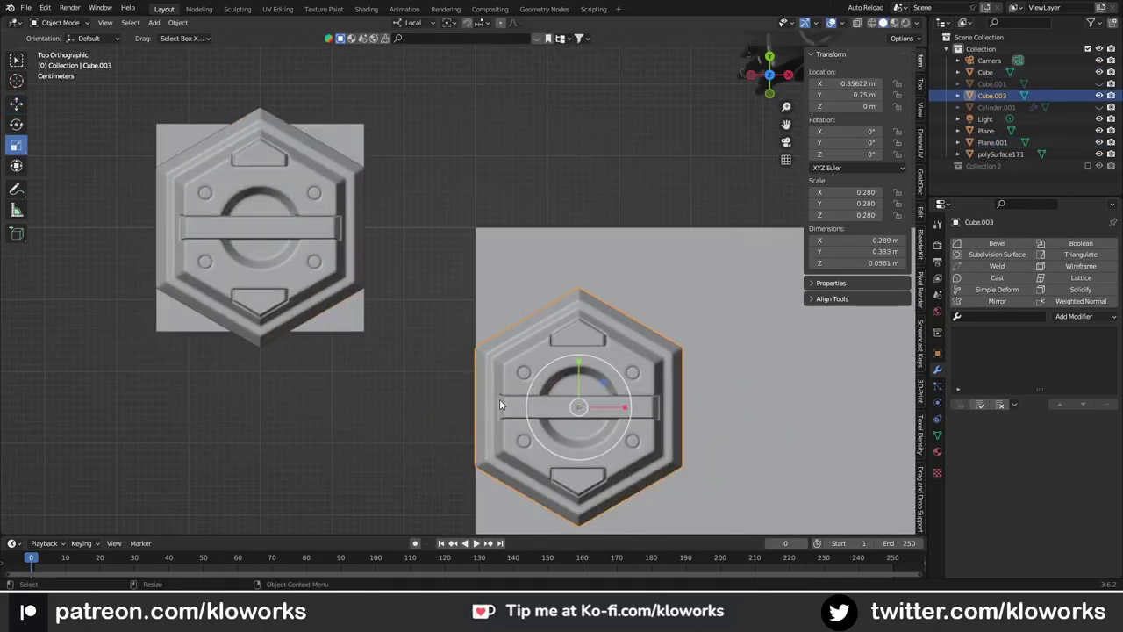
Step: Duplicate the hexagon tile several times and place the copies side by side in a row
key(w)
key(shift+d)
scroll(351, 239, down, 2)
click(466, 237)
key(shift+d)
click(625, 244)
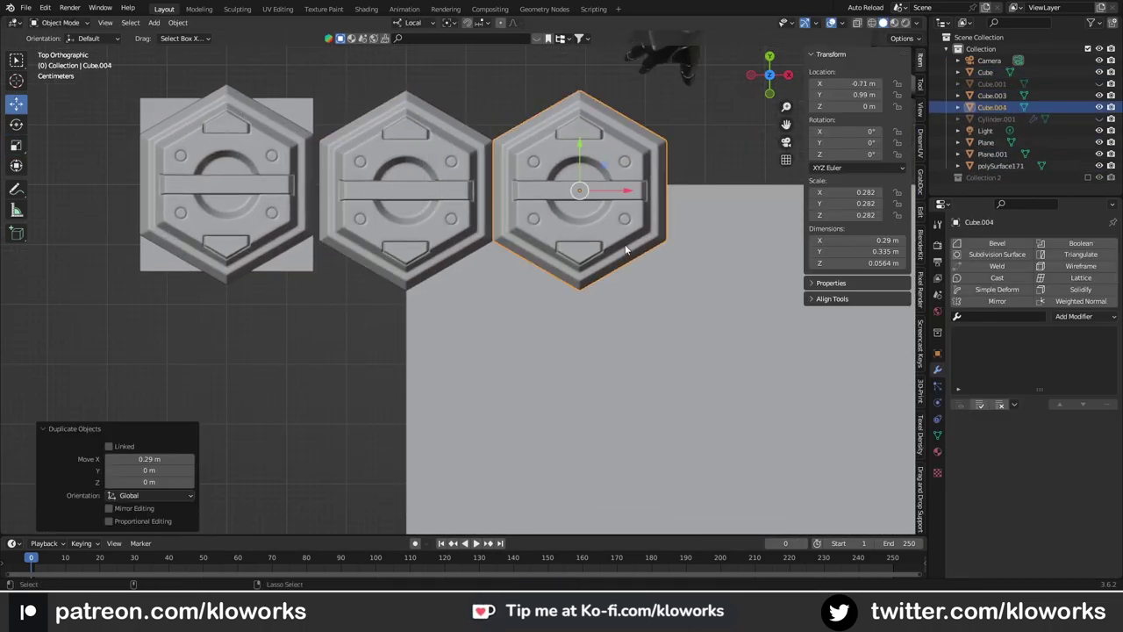
key(shift+d)
click(487, 281)
Step: Change the move snapping and align the hexagon along the X axis
scroll(497, 283, up, 2)
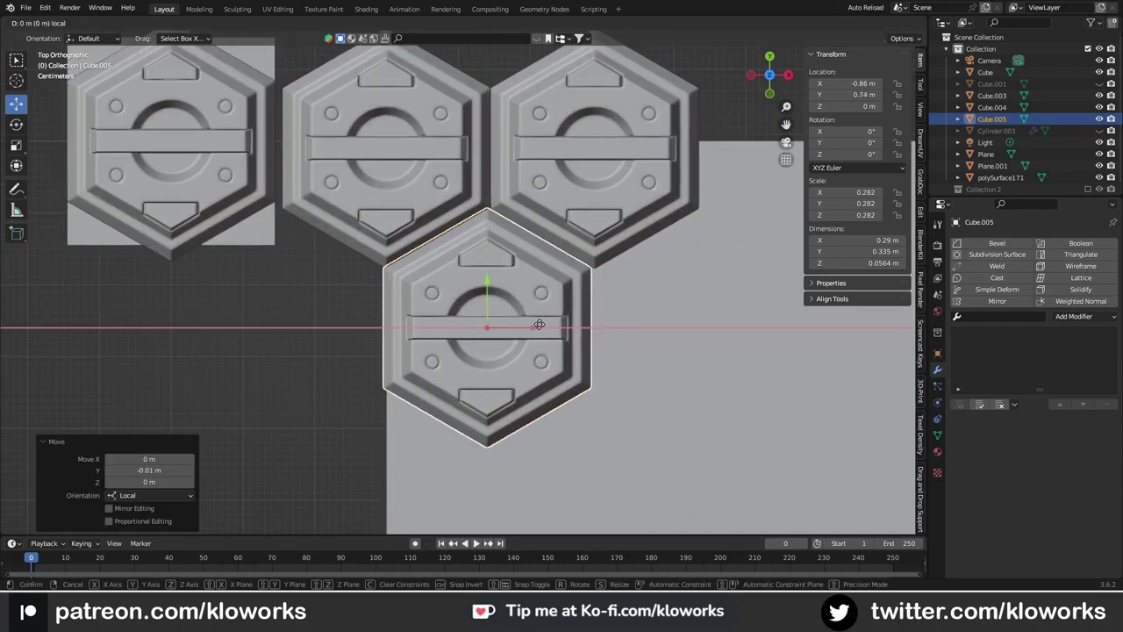
scroll(539, 325, up, 3)
scroll(539, 378, up, 3)
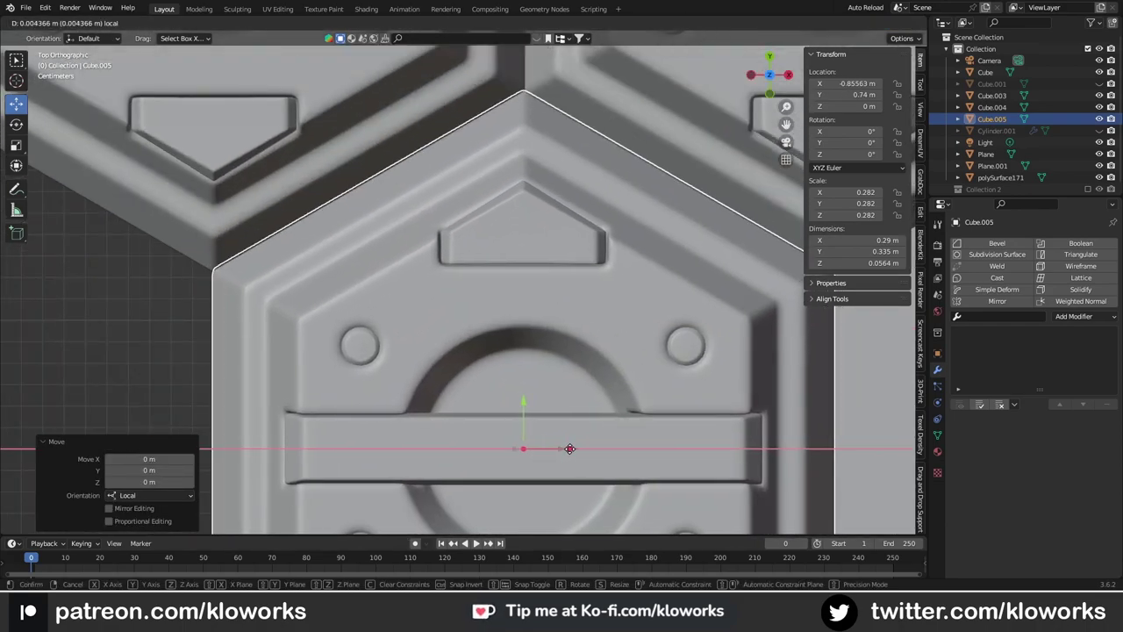
click(570, 448)
scroll(569, 449, down, 3)
click(564, 37)
click(489, 171)
key(g)
key(x)
scroll(506, 263, up, 3)
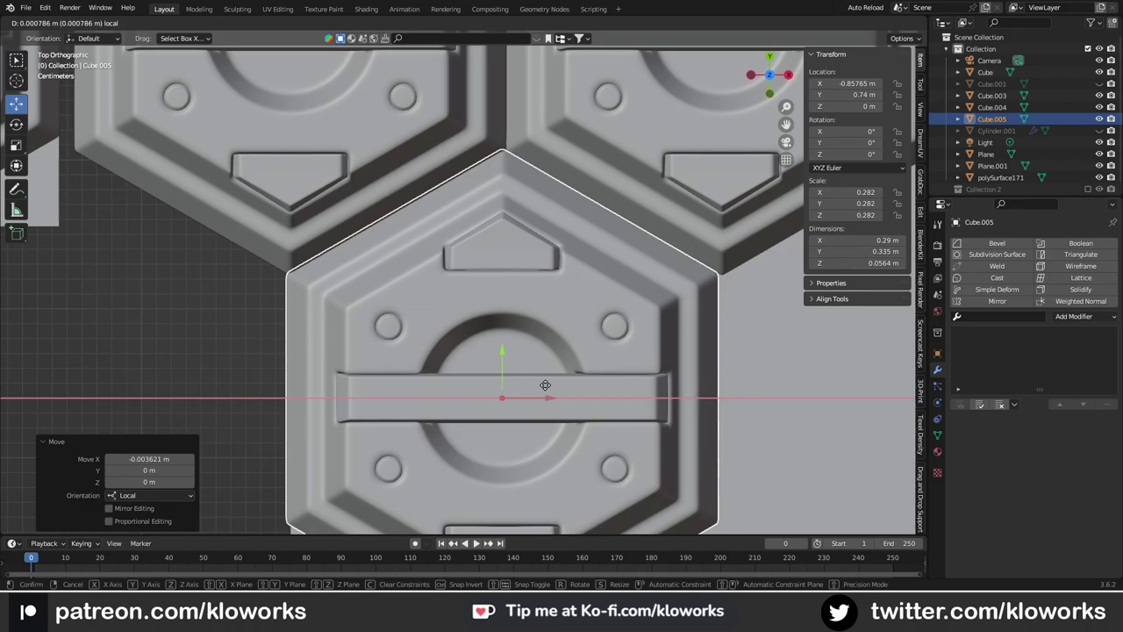
click(506, 98)
Step: Duplicate a pair of neighbouring hexagons along X to continue the rows
scroll(382, 191, down, 5)
shift+click(437, 299)
key(shift+d)
key(x)
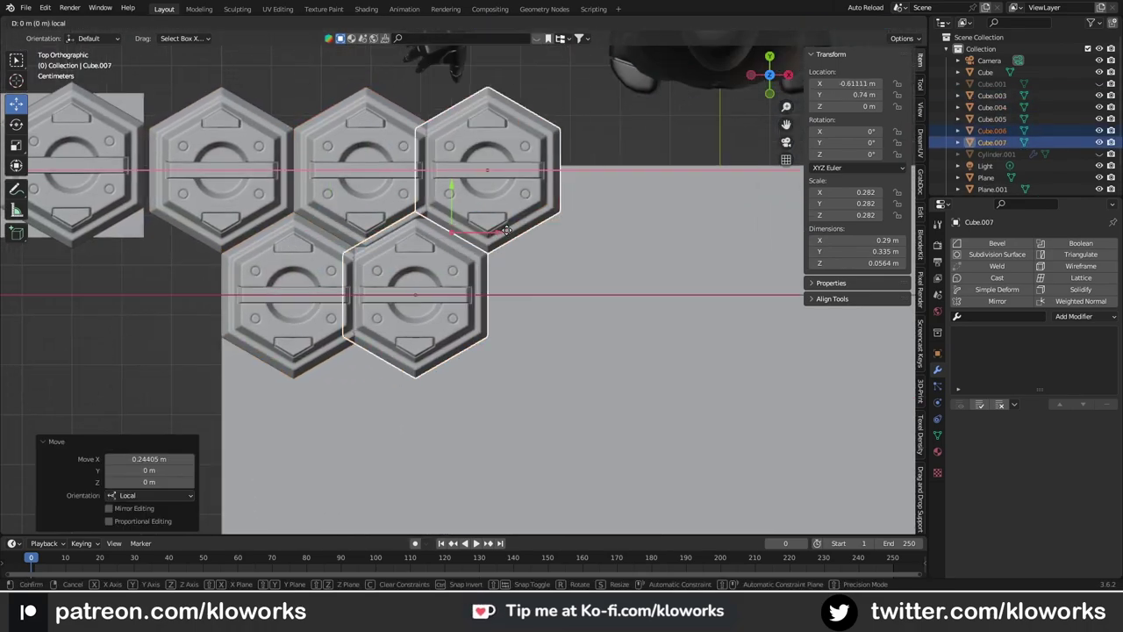
scroll(570, 263, up, 2)
scroll(615, 290, up, 1)
click(634, 301)
scroll(570, 263, down, 2)
scroll(526, 263, down, 1)
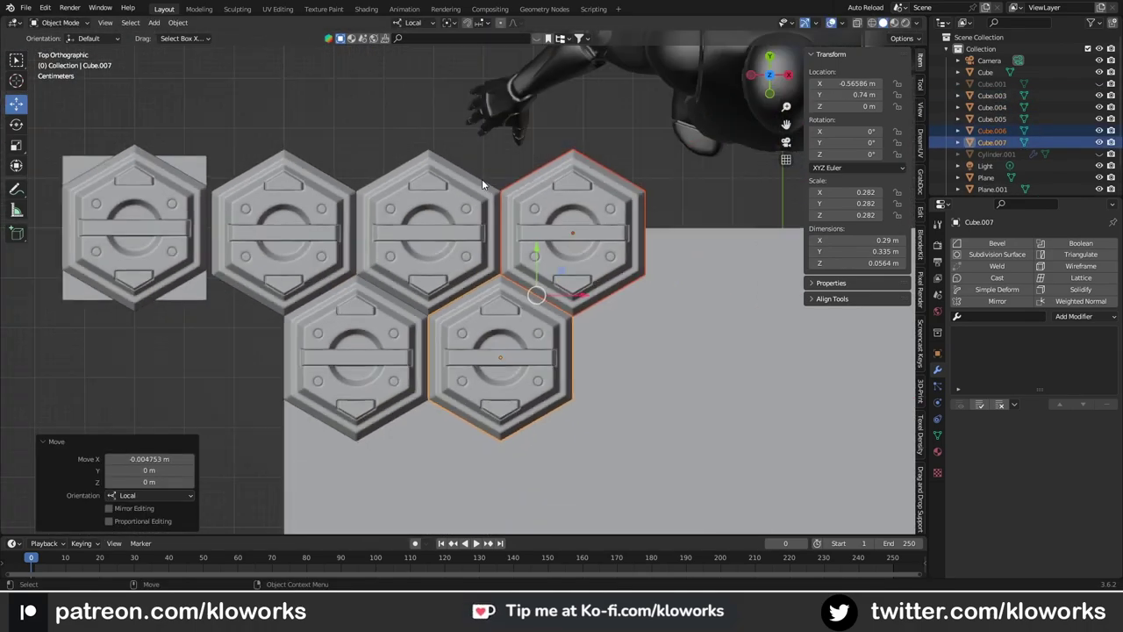
Step: Repeat the duplication, then copy the two rows vertically to build out the honeycomb grid
key(shift+r)
key(shift+r)
key(shift+r)
scroll(502, 457, down, 1)
scroll(736, 252, down, 1)
drag(790, 298, 88, 123)
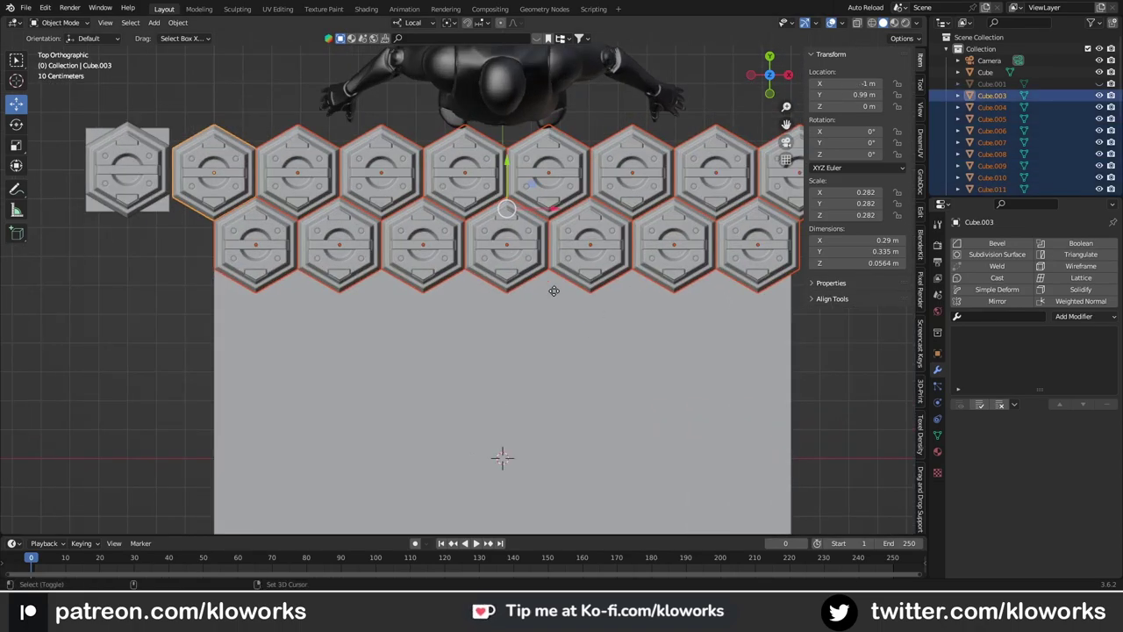
key(shift+d)
key(y)
click(512, 211)
key(shift+r)
key(ctrl+z)
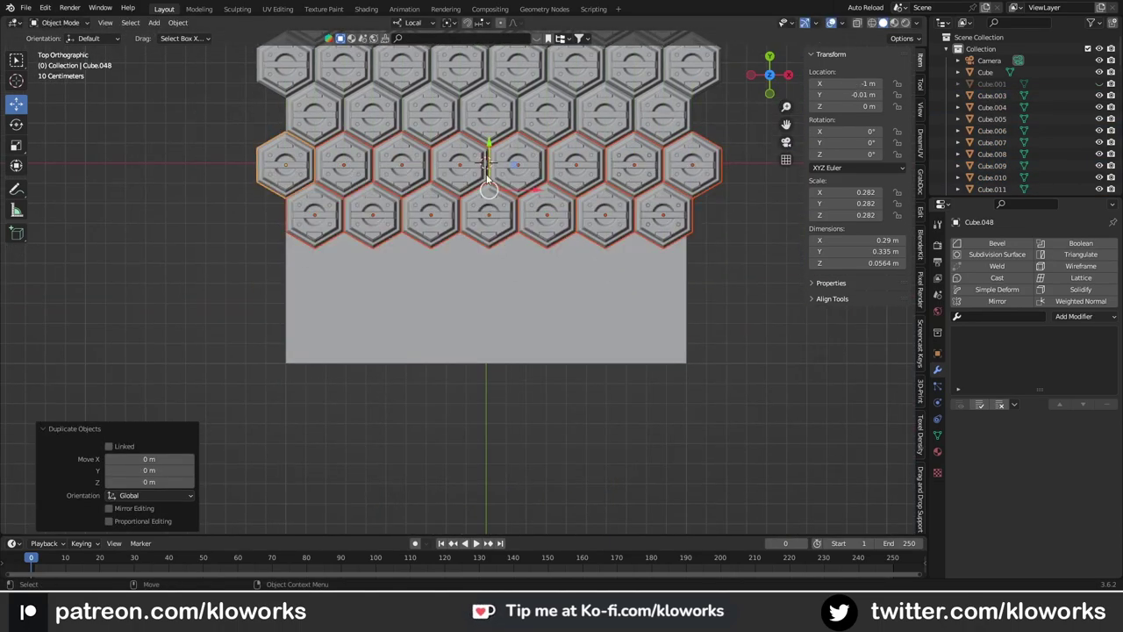
key(shift+r)
Step: Shift and delete the stray edge hexagons, then apply all transforms to the tiles
shift+scroll(744, 379, down, 3)
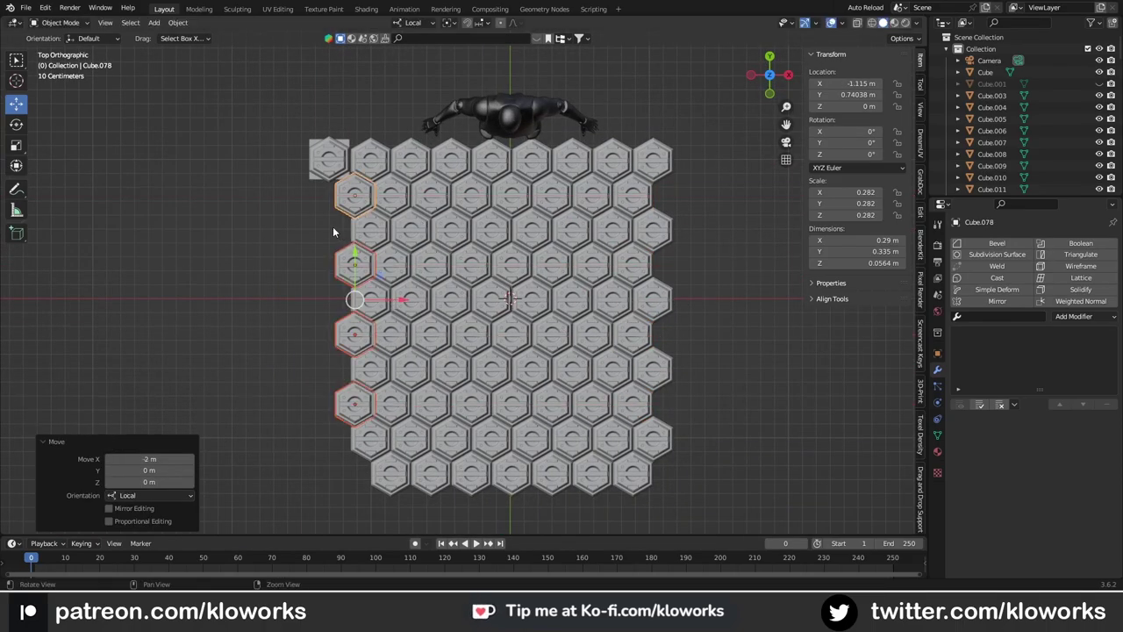
scroll(333, 232, up, 5)
key(g)
key(x)
click(452, 375)
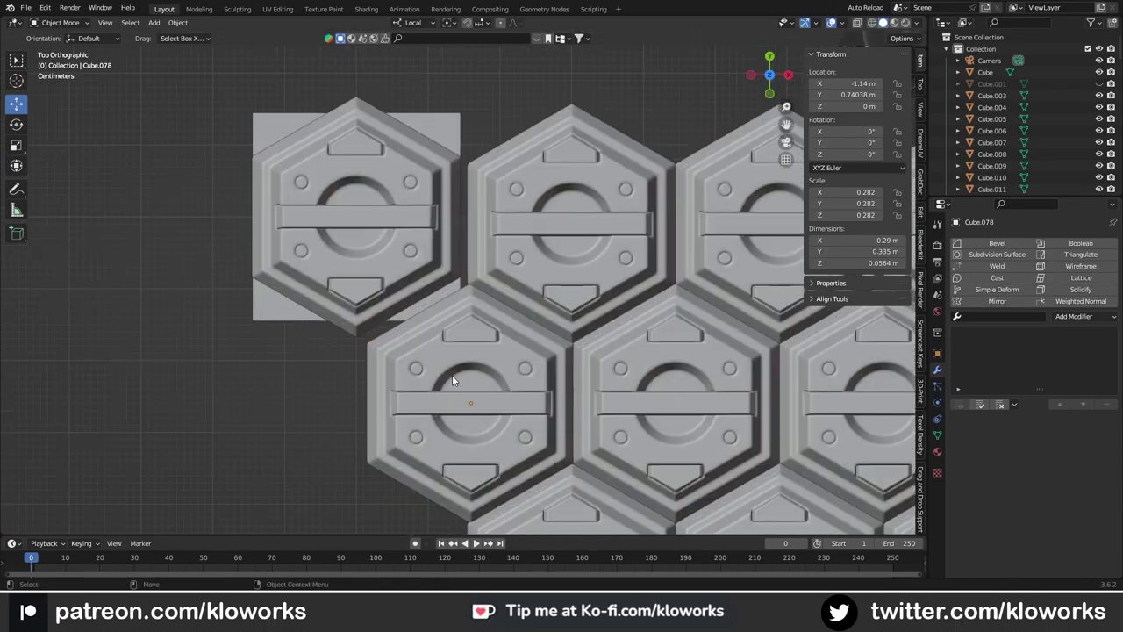
scroll(452, 375, down, 2)
scroll(507, 349, down, 4)
key(Delete)
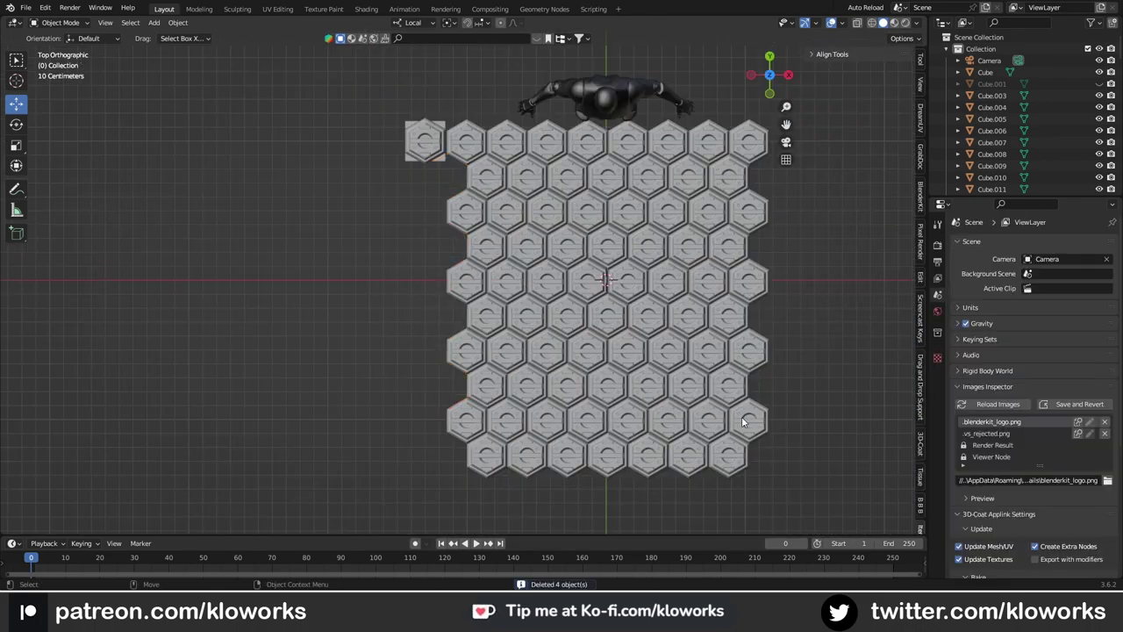
click(744, 422)
shift+click(746, 281)
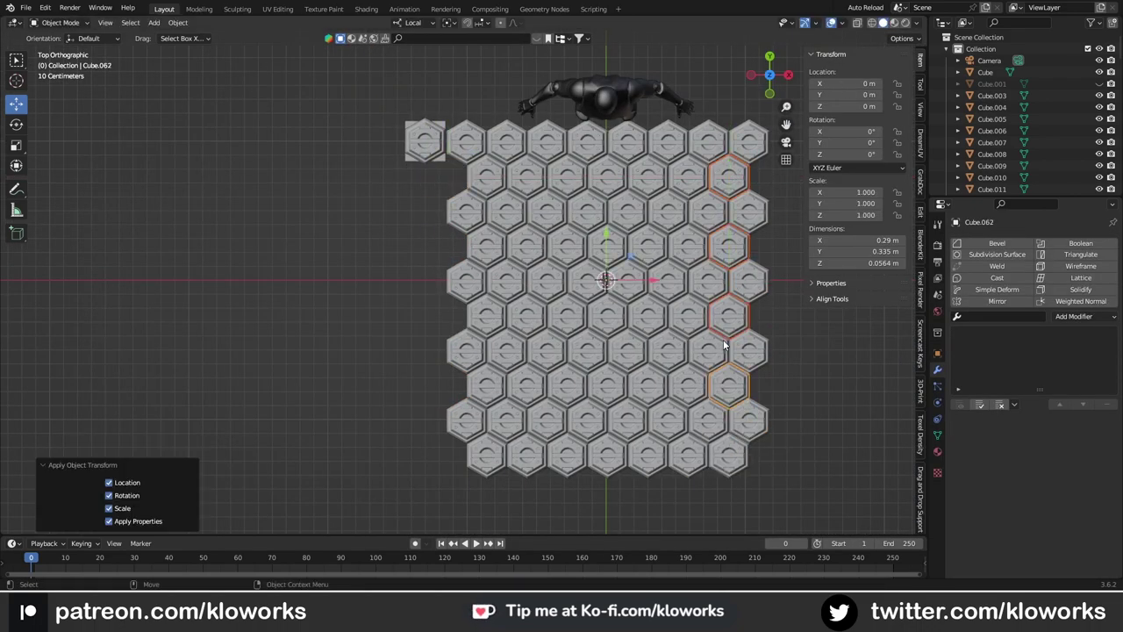
key(Delete)
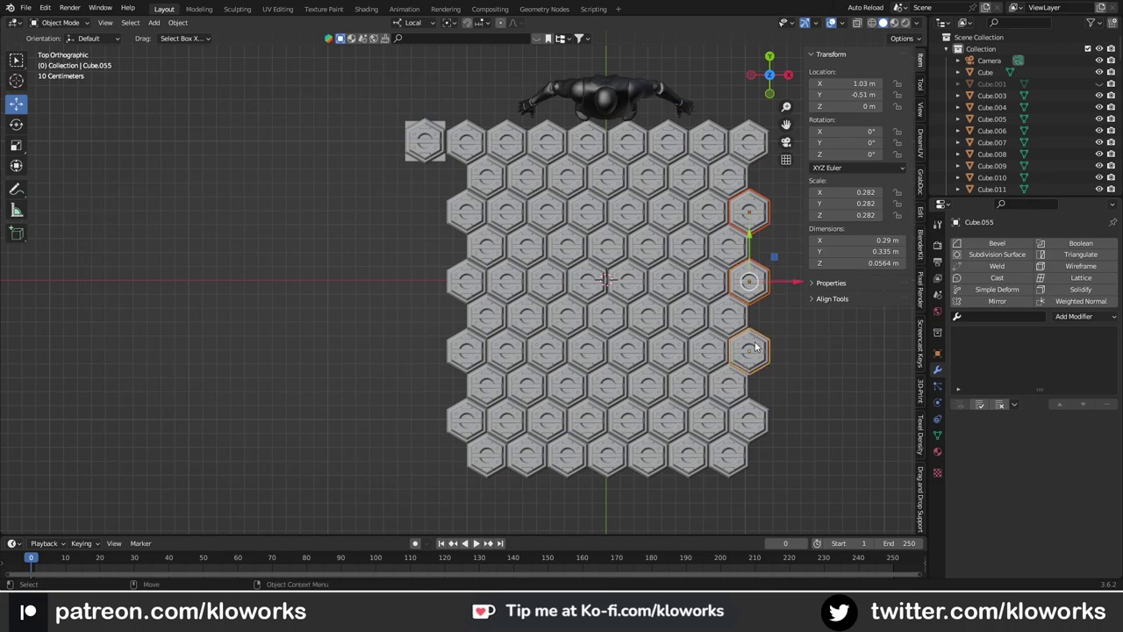
key(ctrl+a)
scroll(766, 401, up, 1)
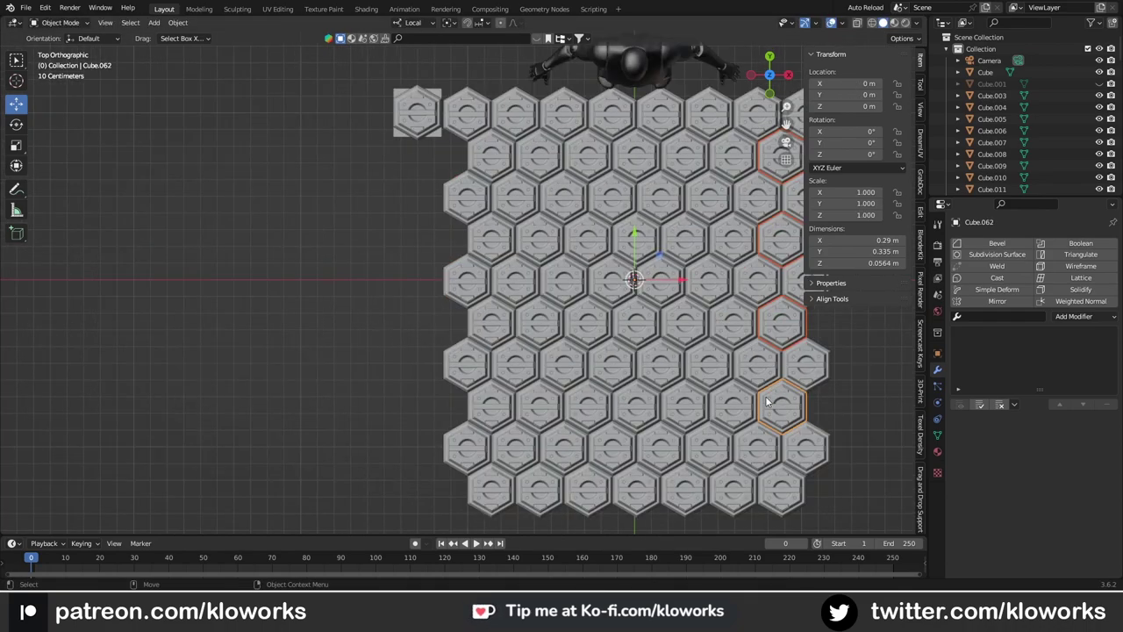
Step: Add a grid object to the scene below the hex tiles
middle_drag(328, 183, 488, 358)
key(g)
key(z)
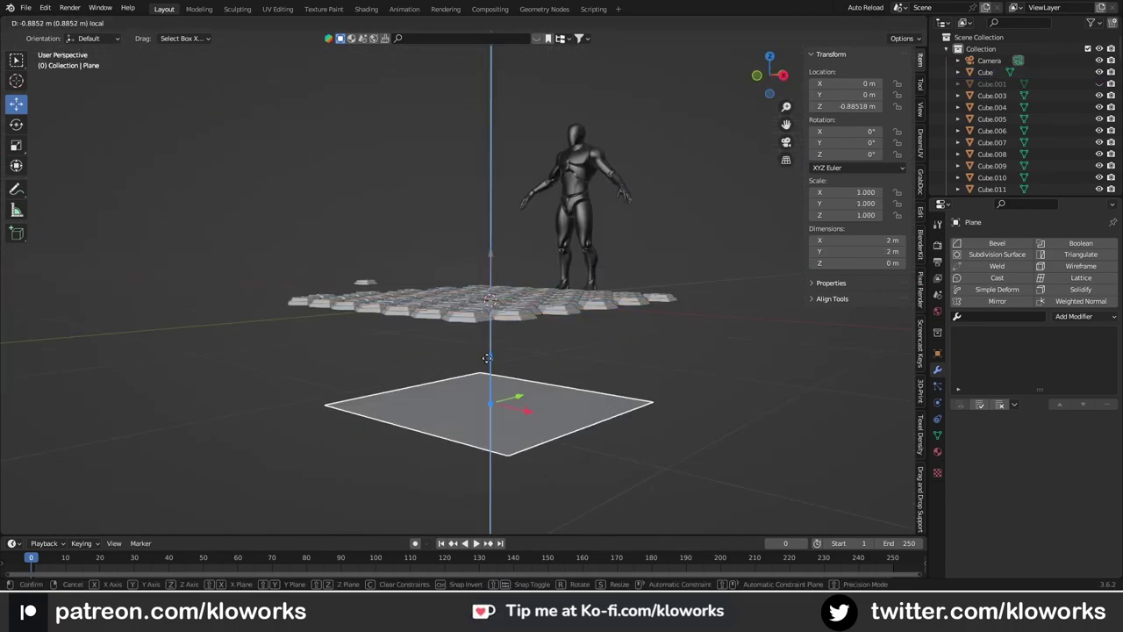
click(449, 167)
mouse_move(449, 167)
middle_down()
mouse_move(500, 318)
mouse_move(397, 231)
mouse_move(638, 114)
middle_up()
Step: Parent the hex tiles to the grid so they instance across its faces
drag(637, 113, 540, 365)
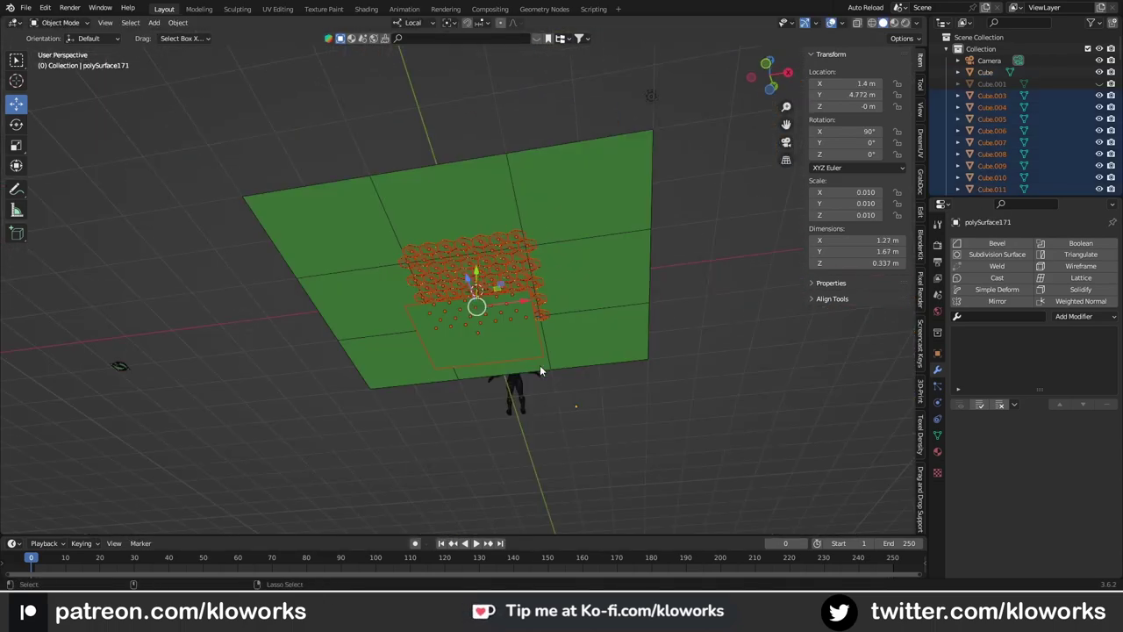
middle_drag(539, 365, 523, 421)
click(591, 315)
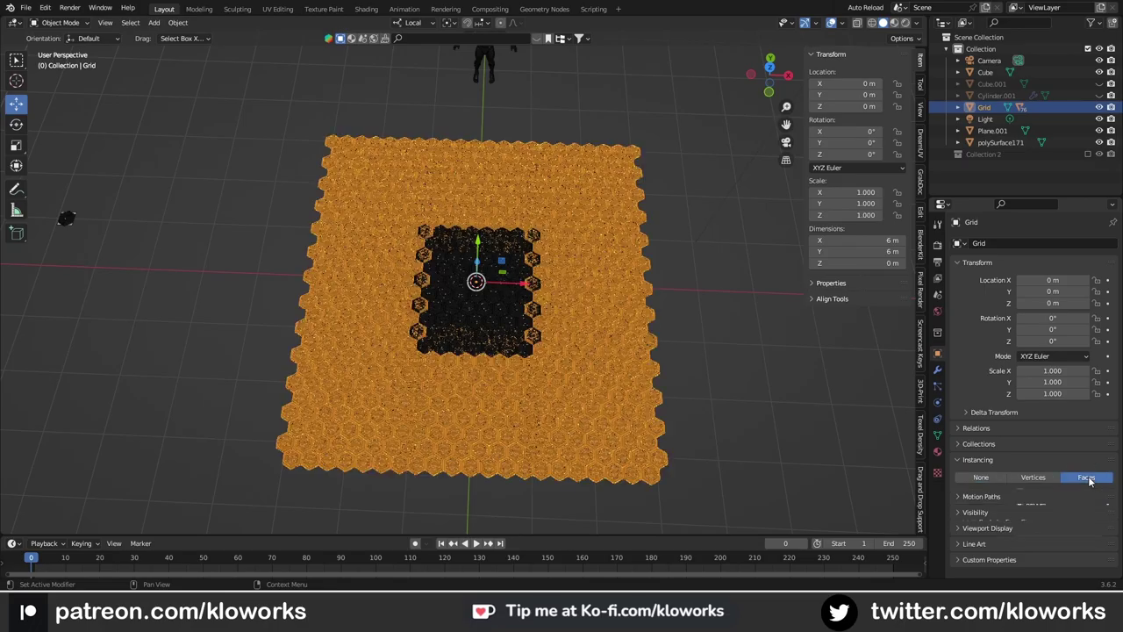
scroll(639, 399, up, 5)
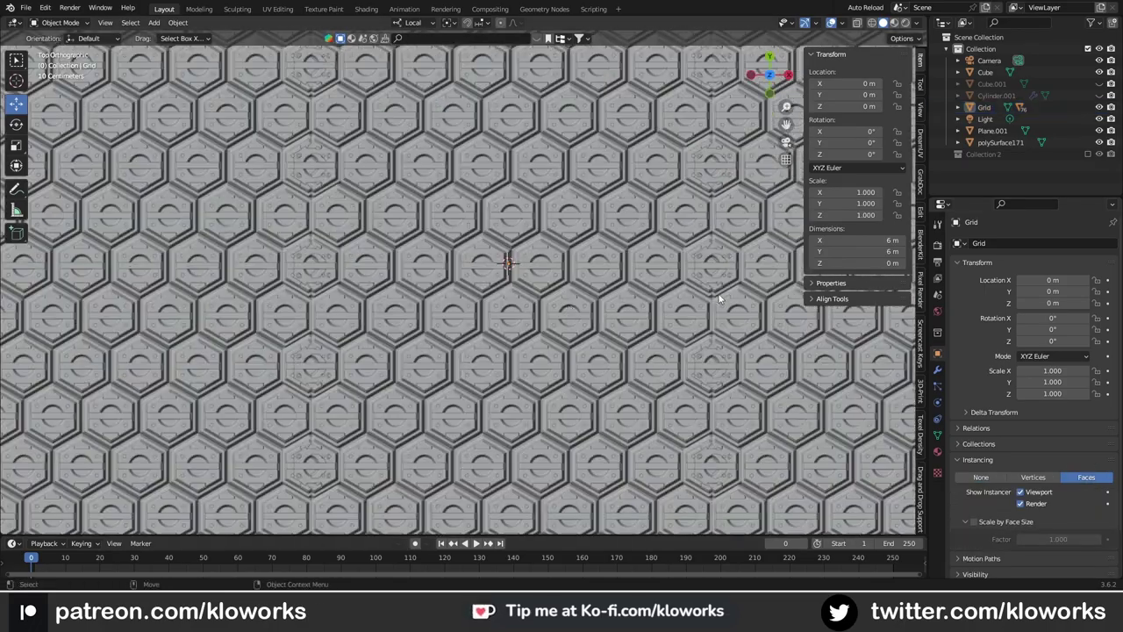
scroll(603, 268, down, 2)
middle_drag(494, 303, 541, 295)
scroll(542, 295, down, 8)
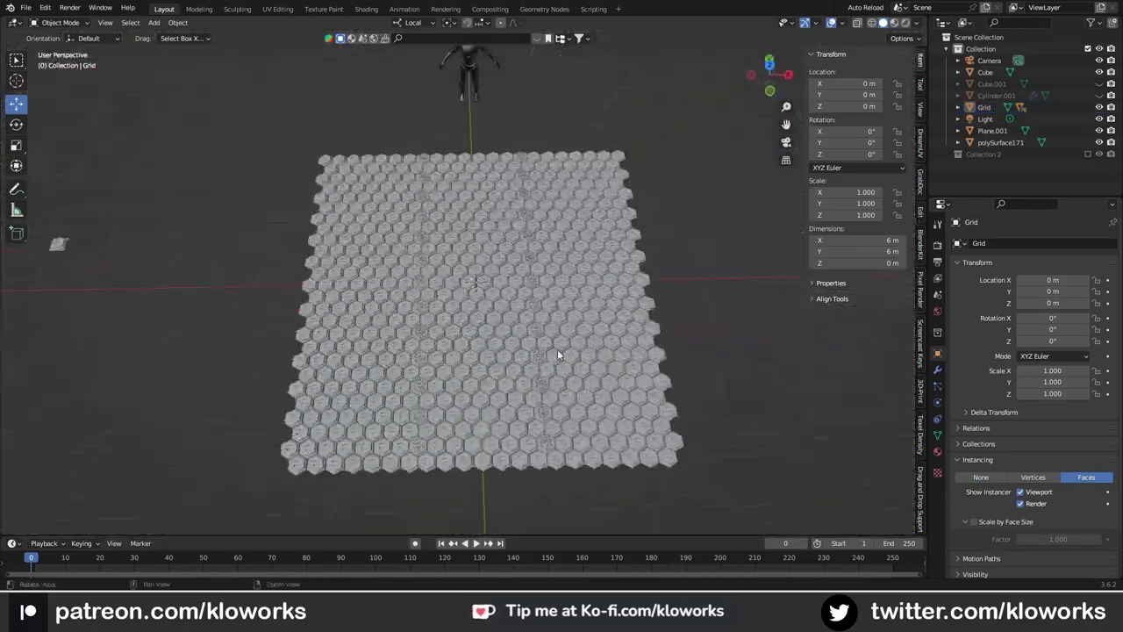
click(958, 106)
Step: Hide the original hex tiles from the viewport and reselect the grid object
key(KP_7)
scroll(537, 275, down, 3)
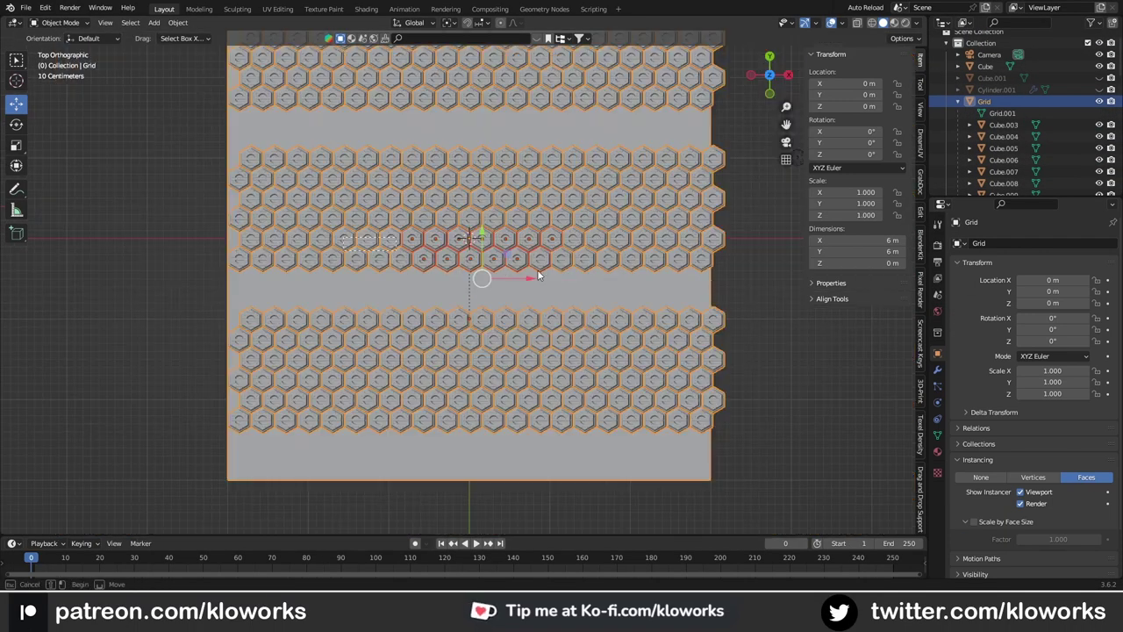
scroll(537, 276, up, 3)
scroll(525, 290, up, 2)
scroll(725, 402, down, 8)
middle_drag(725, 402, 491, 299)
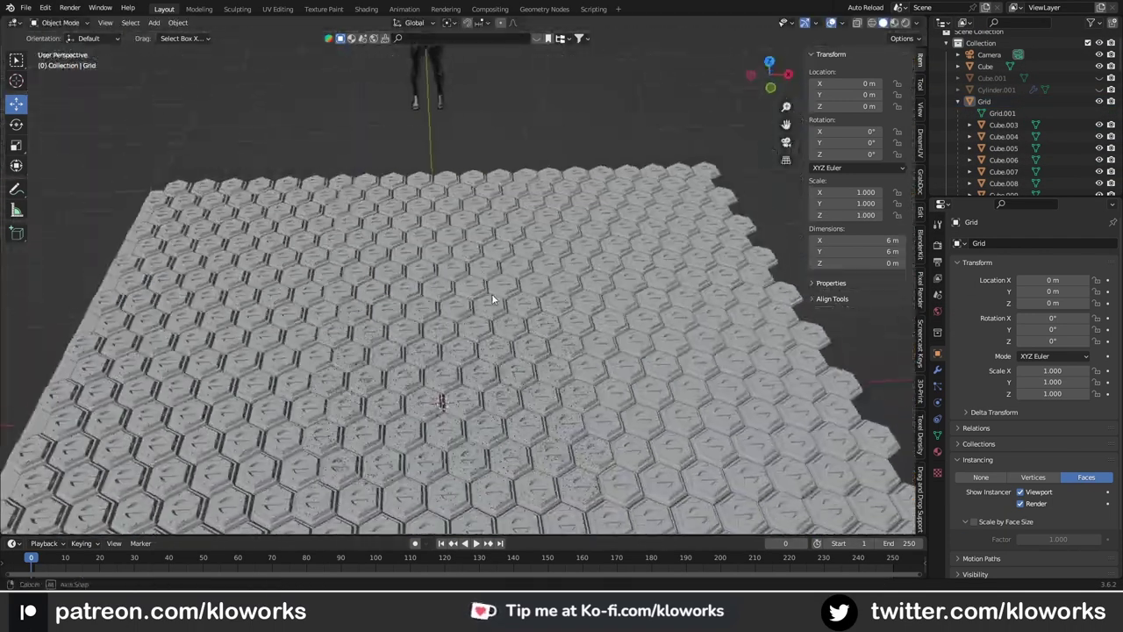
key(KP_7)
click(559, 360)
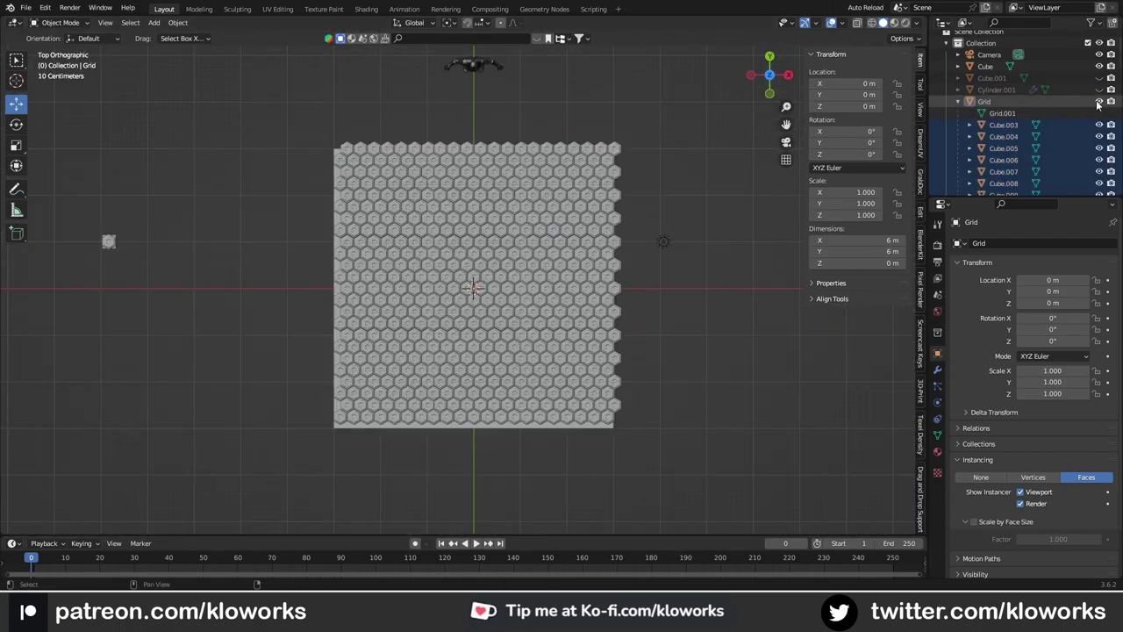
middle_drag(551, 329, 852, 58)
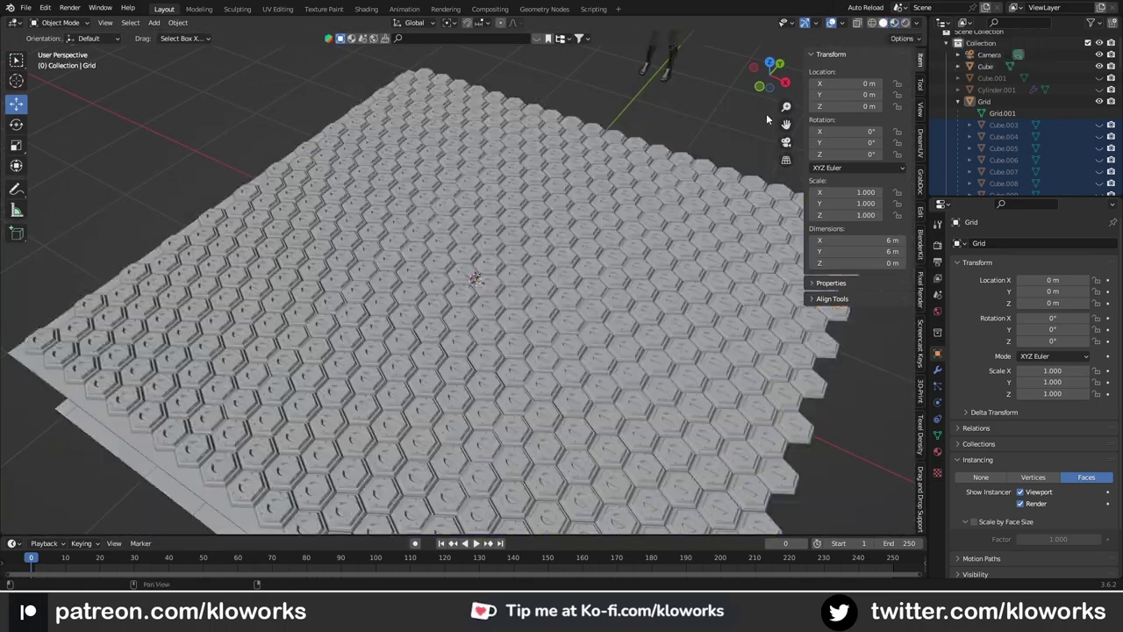
click(514, 350)
alt+middle_drag(514, 351, 602, 302)
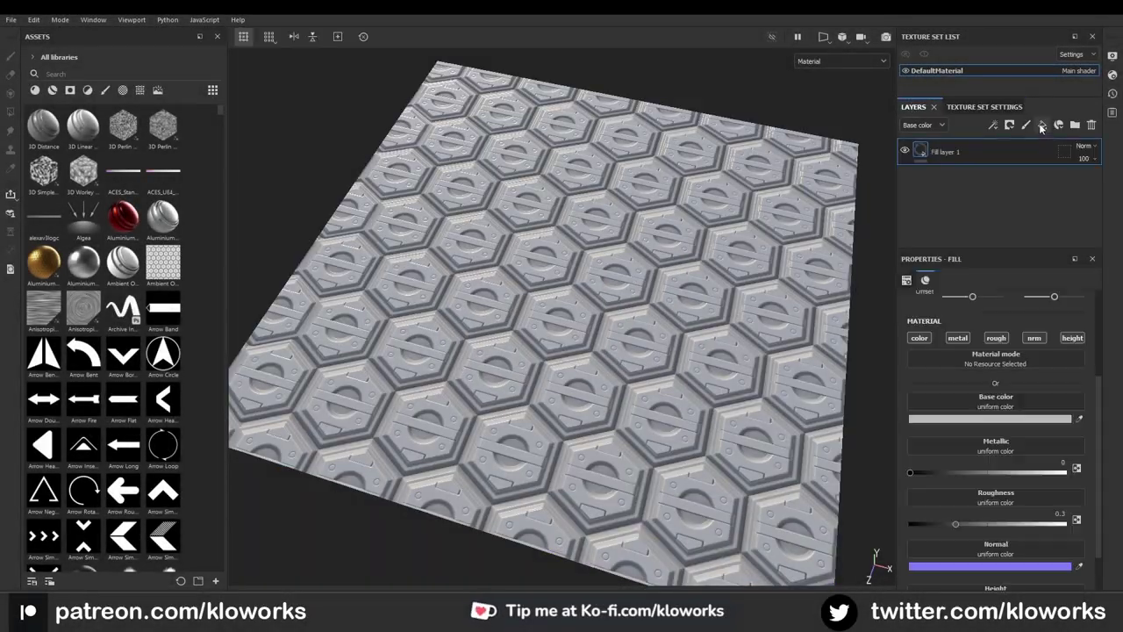
Step: Apply Steel Rough to Fill layer 1; give Fill layer 2 near-black colour, black mask, and Levels
right_click(1002, 201)
click(1002, 222)
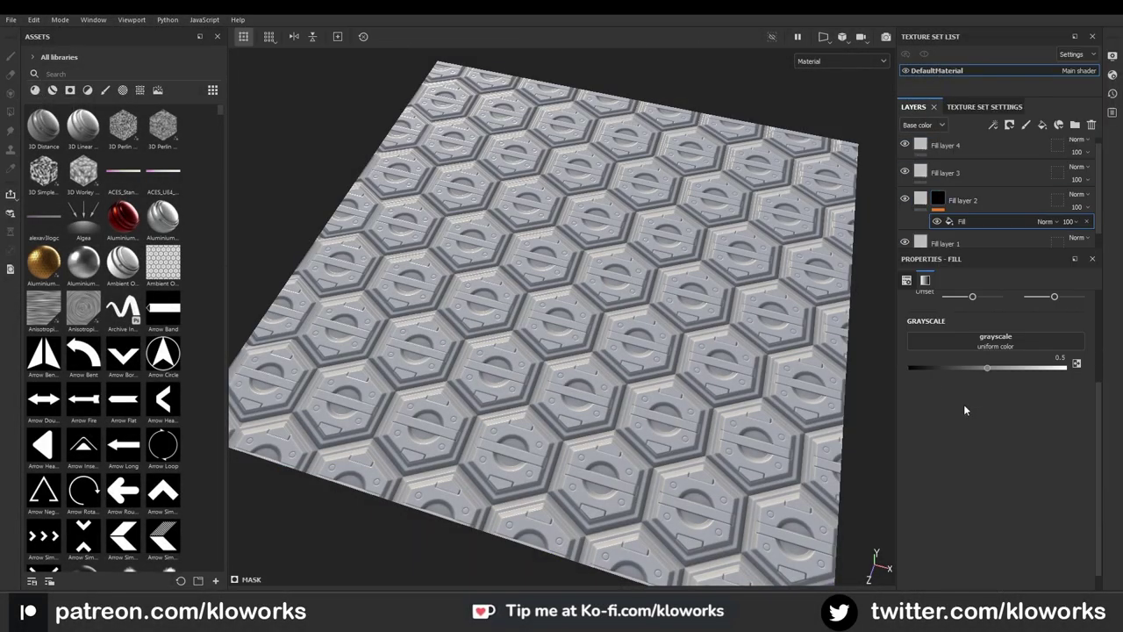
click(963, 230)
click(924, 204)
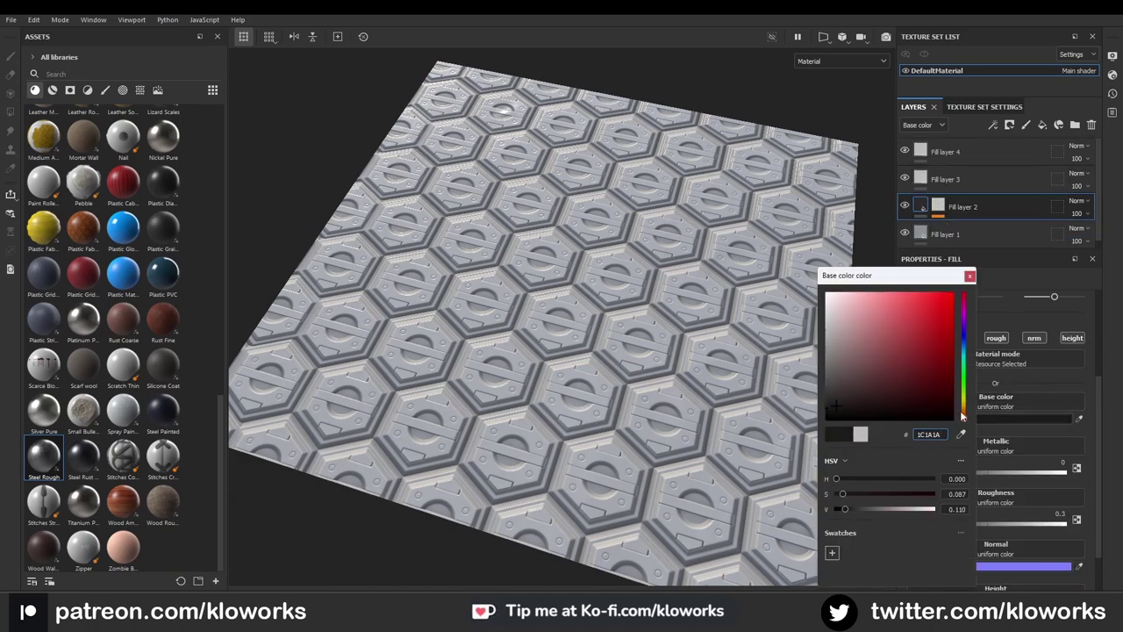
right_click(939, 207)
click(1036, 419)
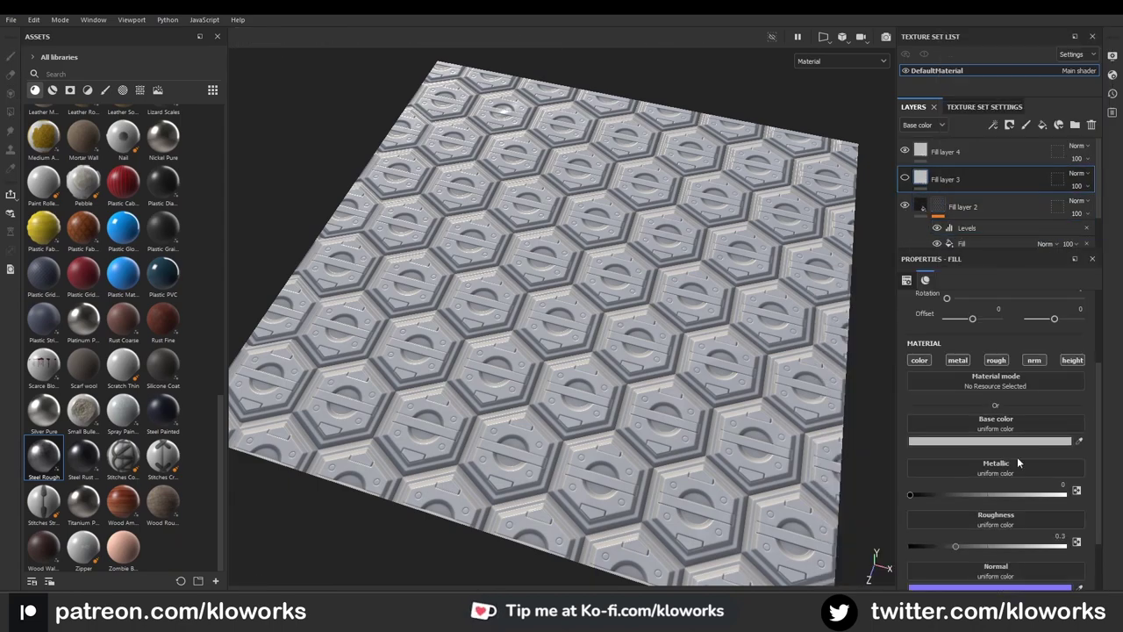
Step: Add a Dirt generator to Fill layer 3, tighten the Levels, set roughness ~0.95, slight metallic, lower opacity
right_click(920, 178)
click(965, 431)
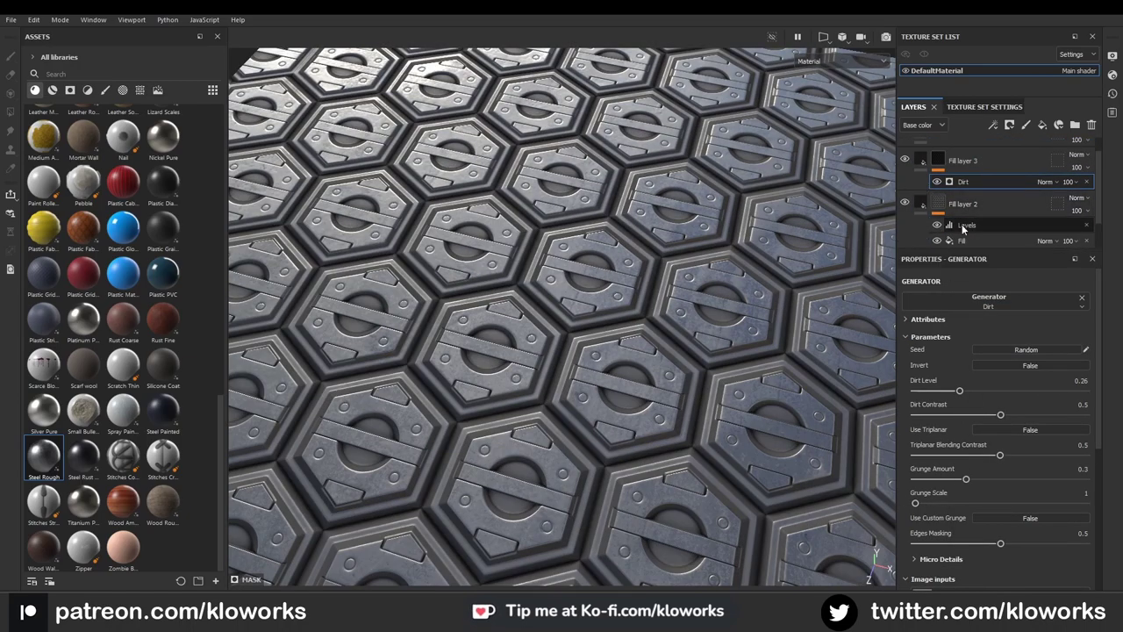
click(962, 224)
drag(1091, 308, 1009, 311)
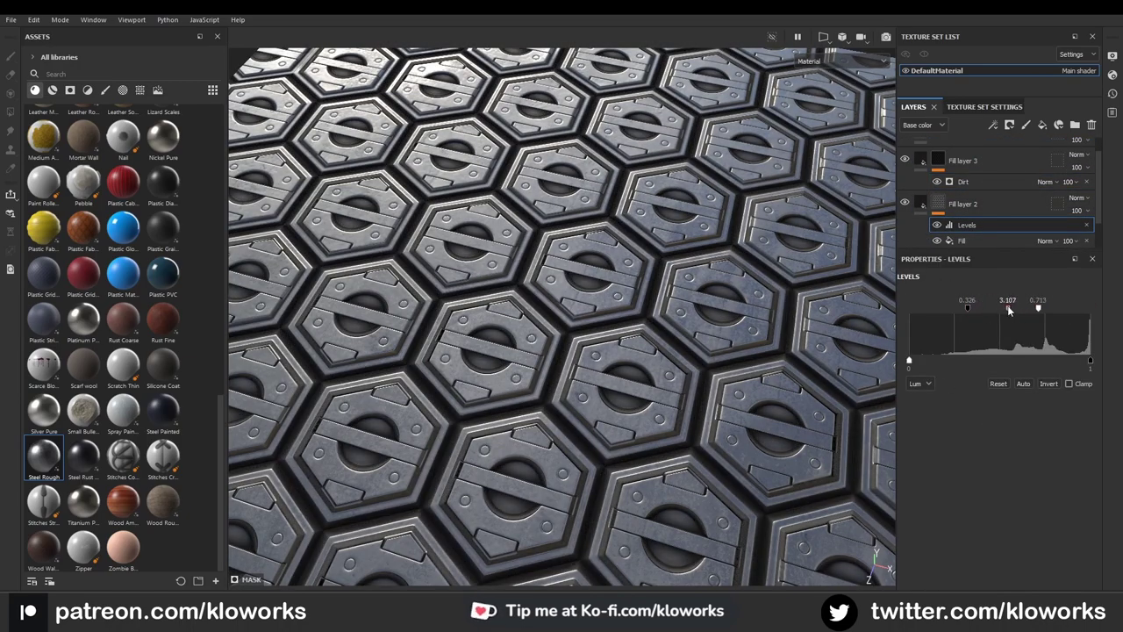
drag(980, 511, 1062, 511)
drag(911, 460, 927, 459)
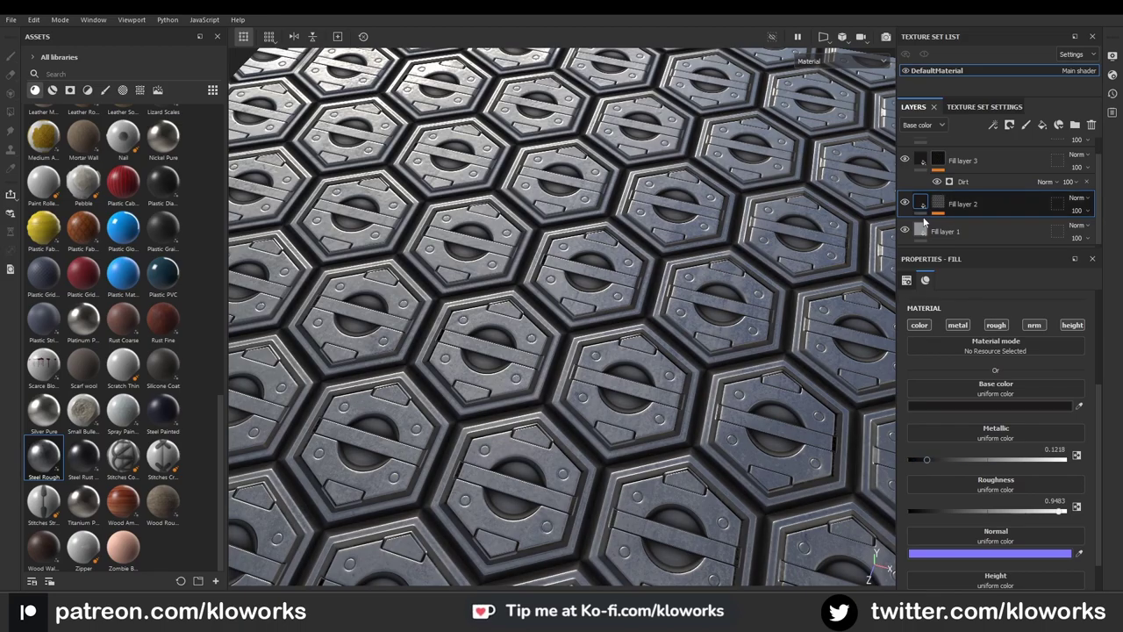
drag(1077, 211, 1088, 246)
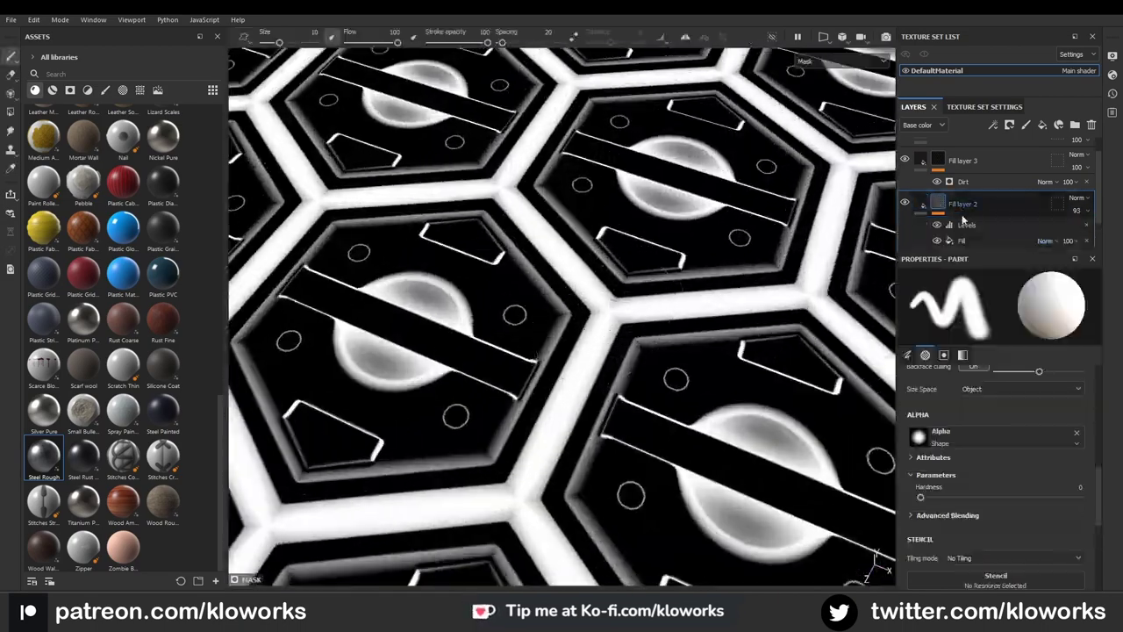
Step: Add a Blur filter to Fill layer 2's mask at intensity 0.21 and adjust the Dirt generator
right_click(963, 240)
click(1001, 452)
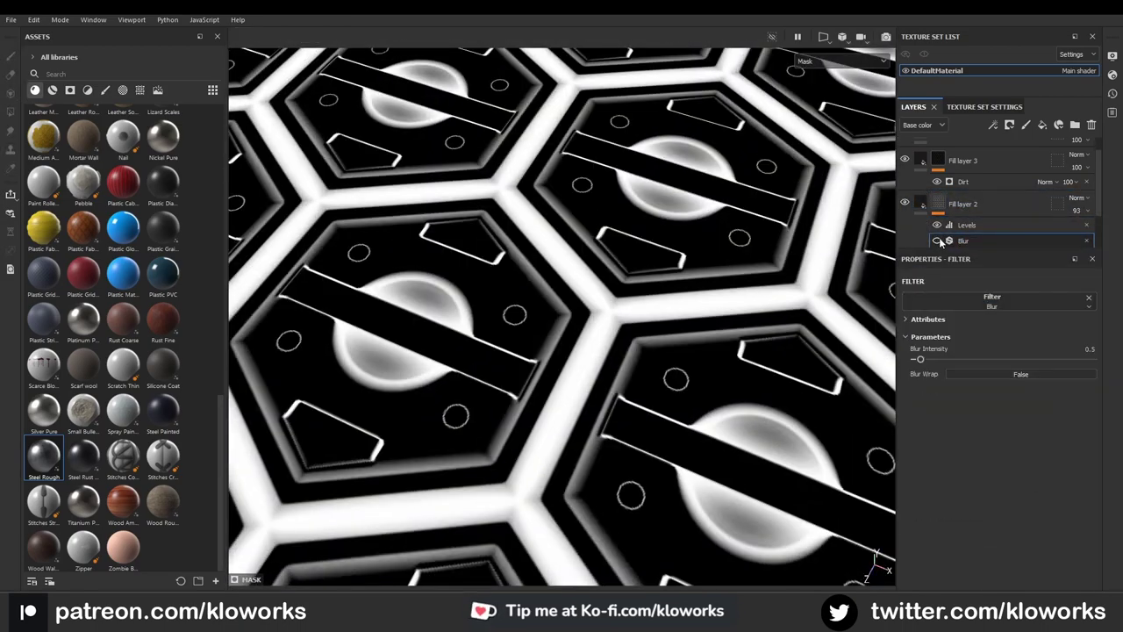
click(971, 224)
key(m)
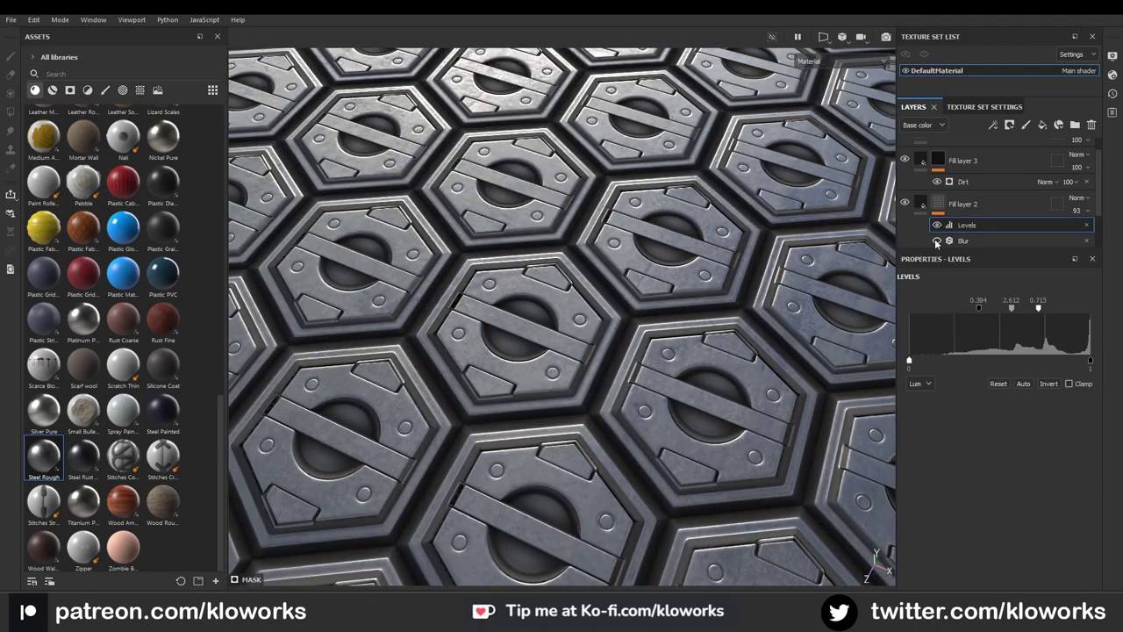
click(963, 240)
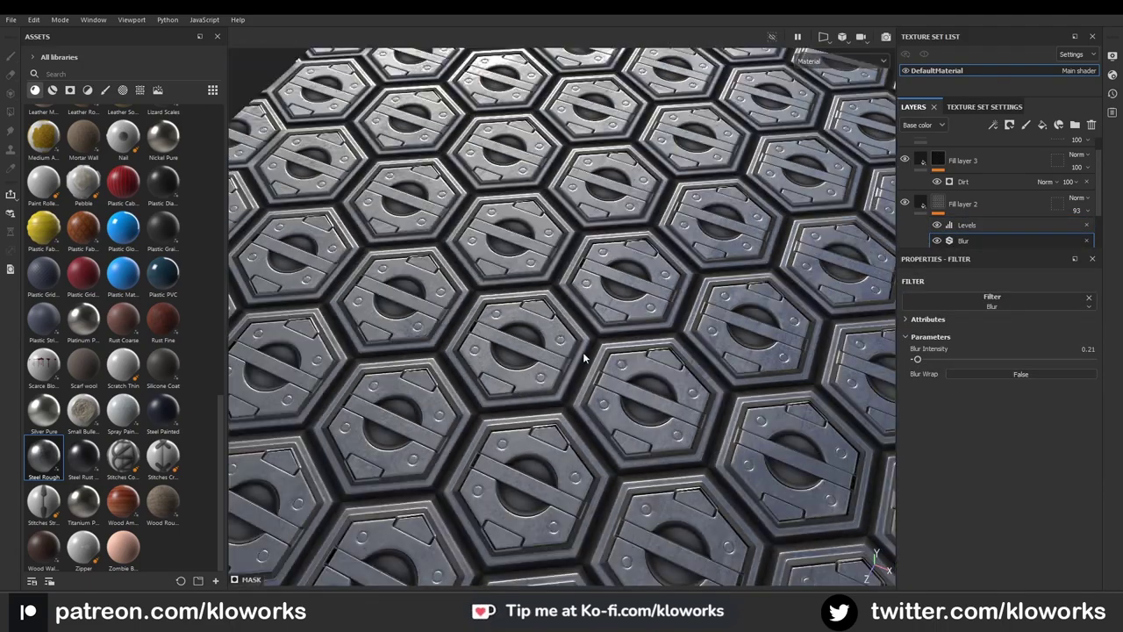
alt+drag(583, 373, 894, 250)
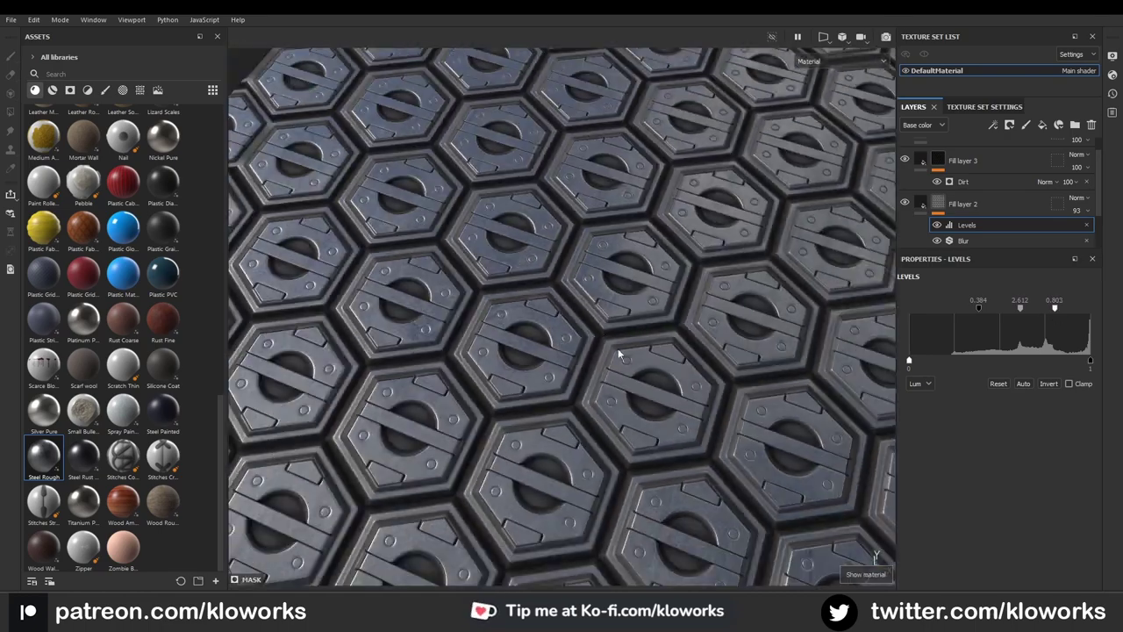
click(972, 201)
scroll(974, 374, down, 3)
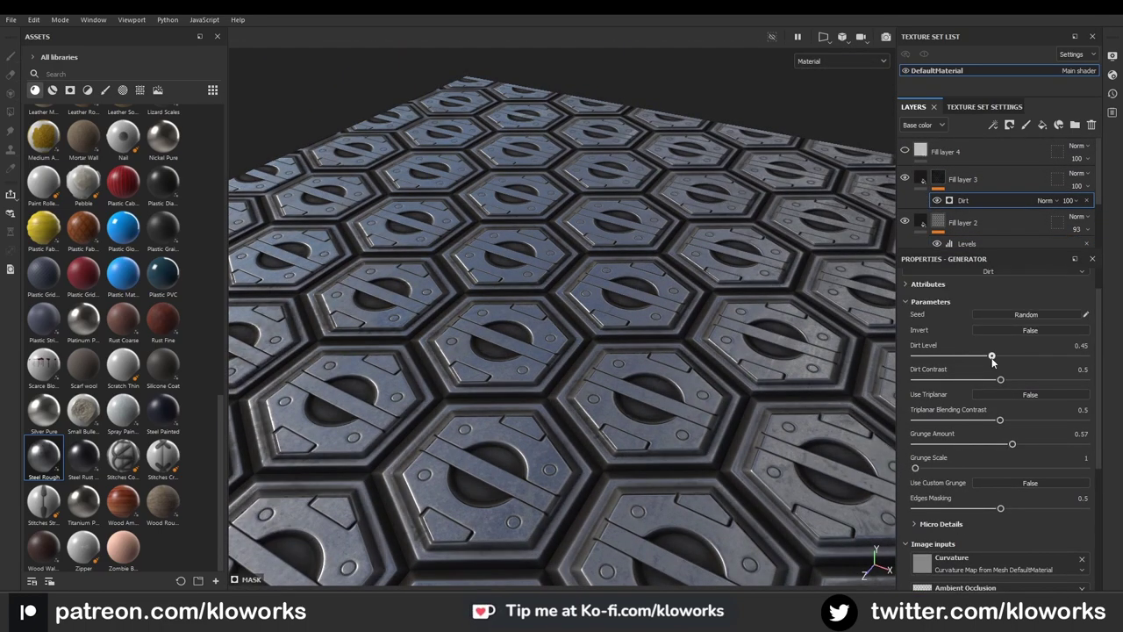
drag(992, 356, 996, 357)
scroll(1016, 412, down, 1)
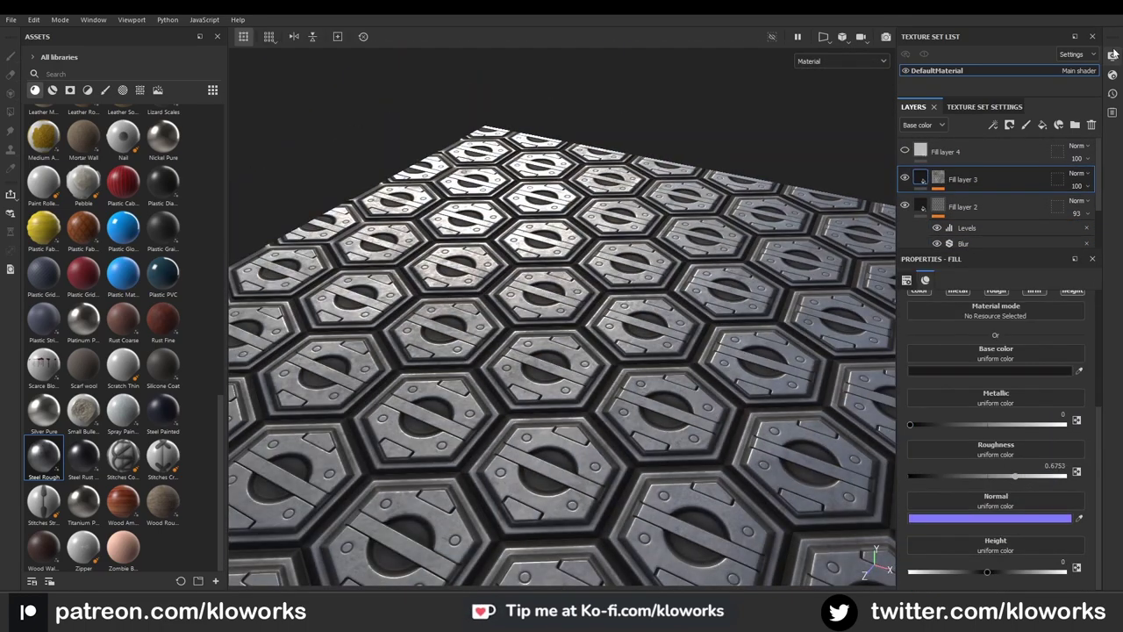
Step: Activate the ACES_UE4_Log colour profile, then brighten Fill layer 2's mask Levels
scroll(936, 266, down, 1)
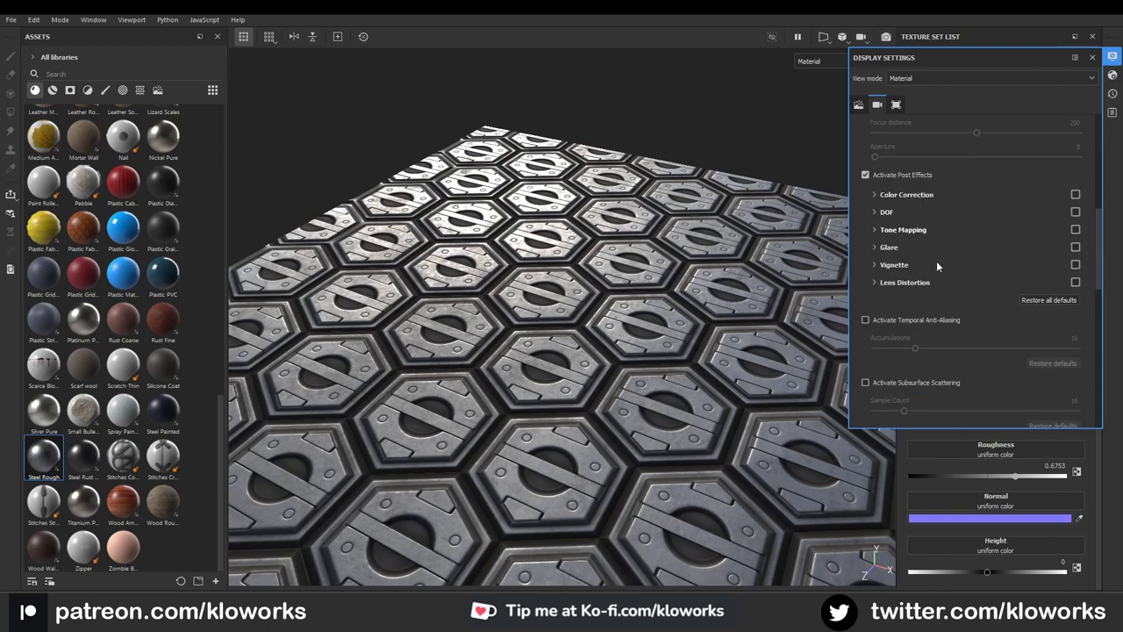
click(874, 229)
scroll(876, 267, down, 3)
click(866, 343)
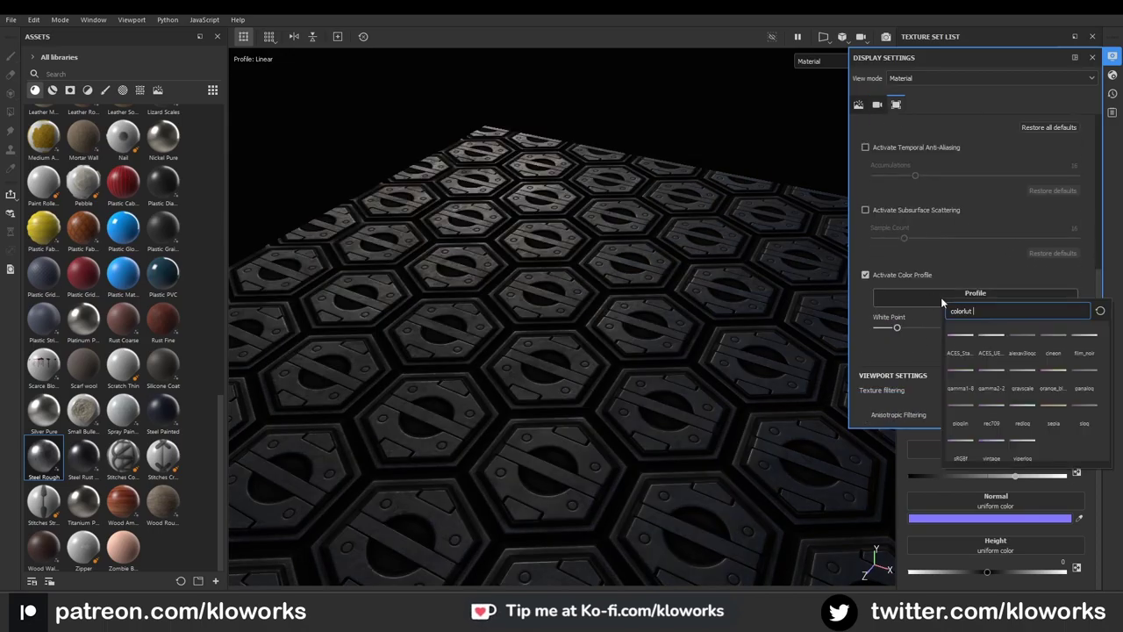
click(966, 337)
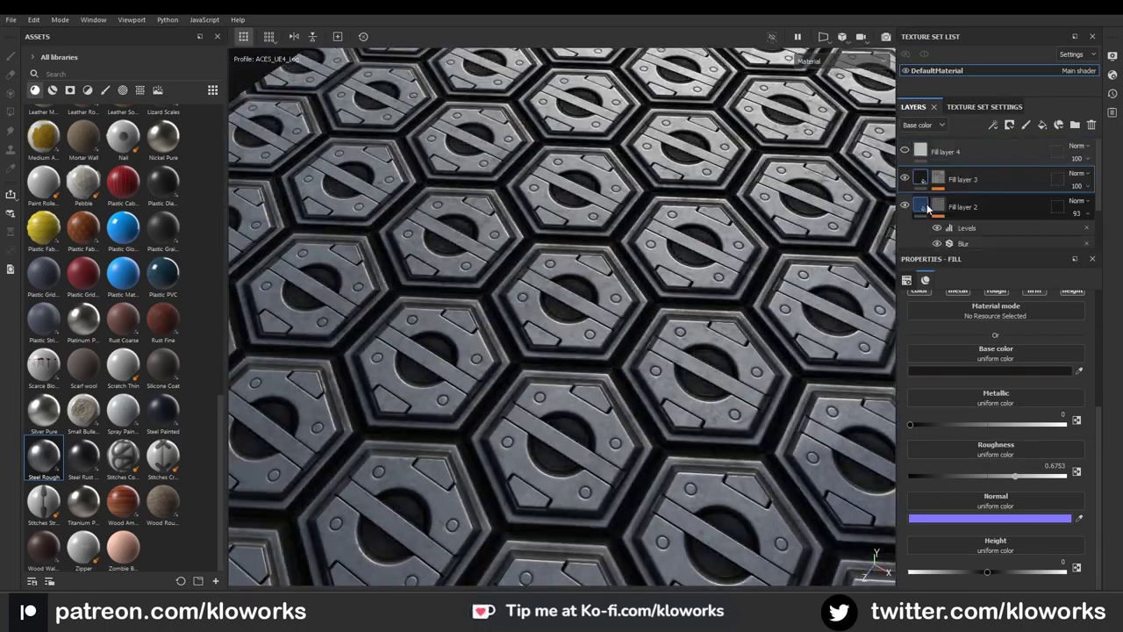
click(975, 228)
drag(1090, 307, 1017, 307)
Step: Mask Fill layer 5 to the red ID colour and soften it with Levels and a Blur filter
mouse_move(946, 308)
mouse_down()
mouse_move(966, 307)
mouse_move(932, 309)
mouse_up()
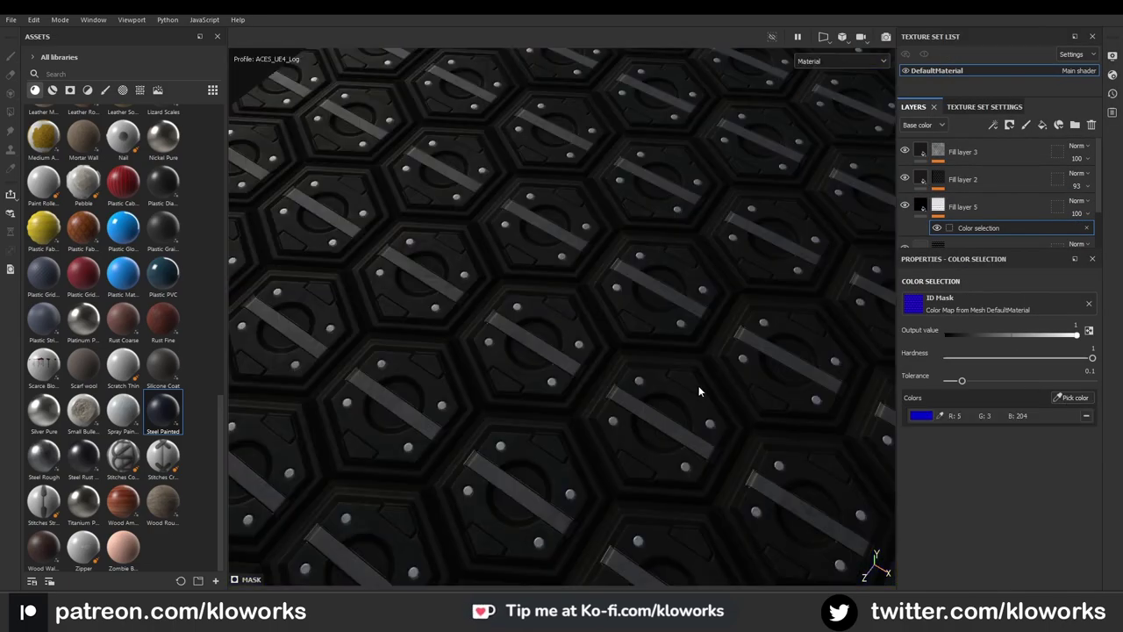
click(640, 379)
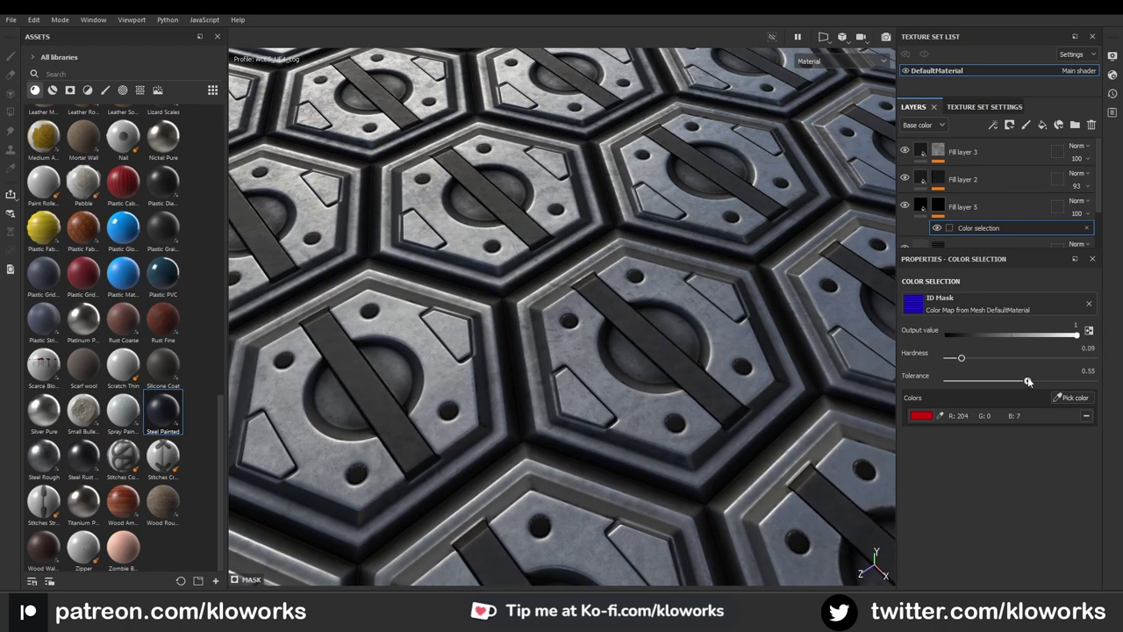
right_click(969, 228)
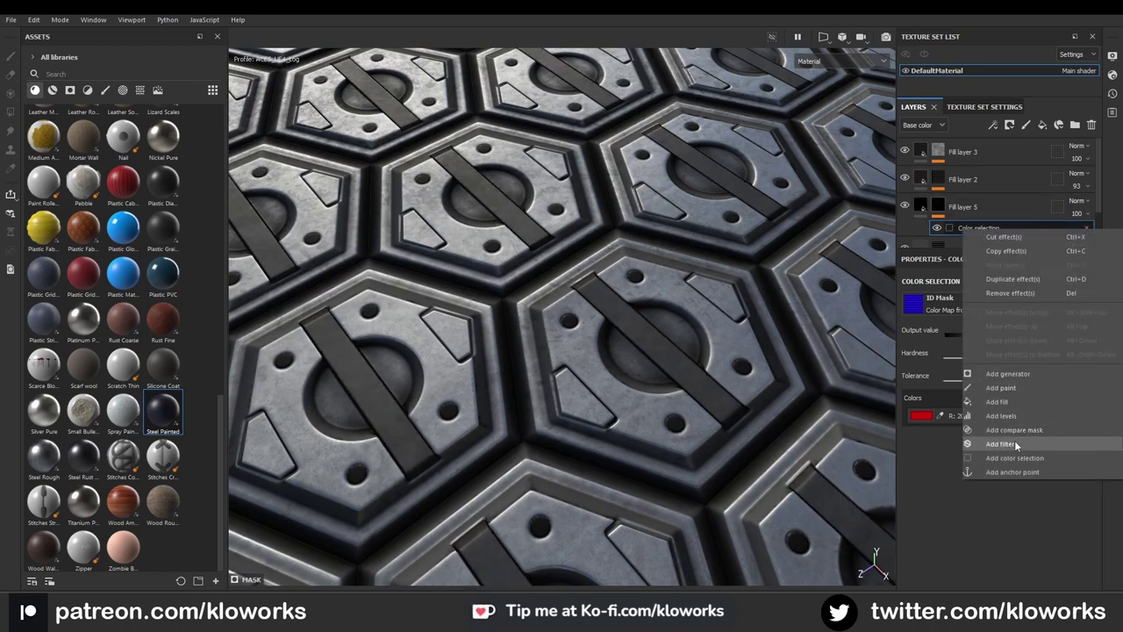
click(1015, 440)
right_click(970, 228)
click(1001, 383)
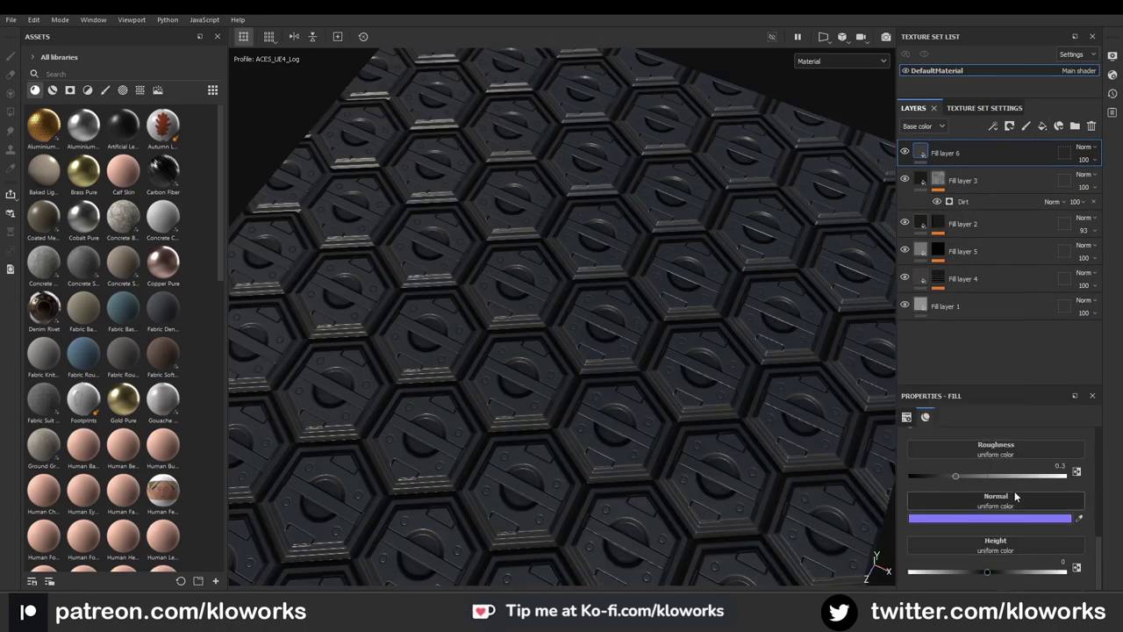
Step: Move Fill layer 6 below Fill layer 5 and lower the paint and steel roughness
drag(982, 285, 942, 245)
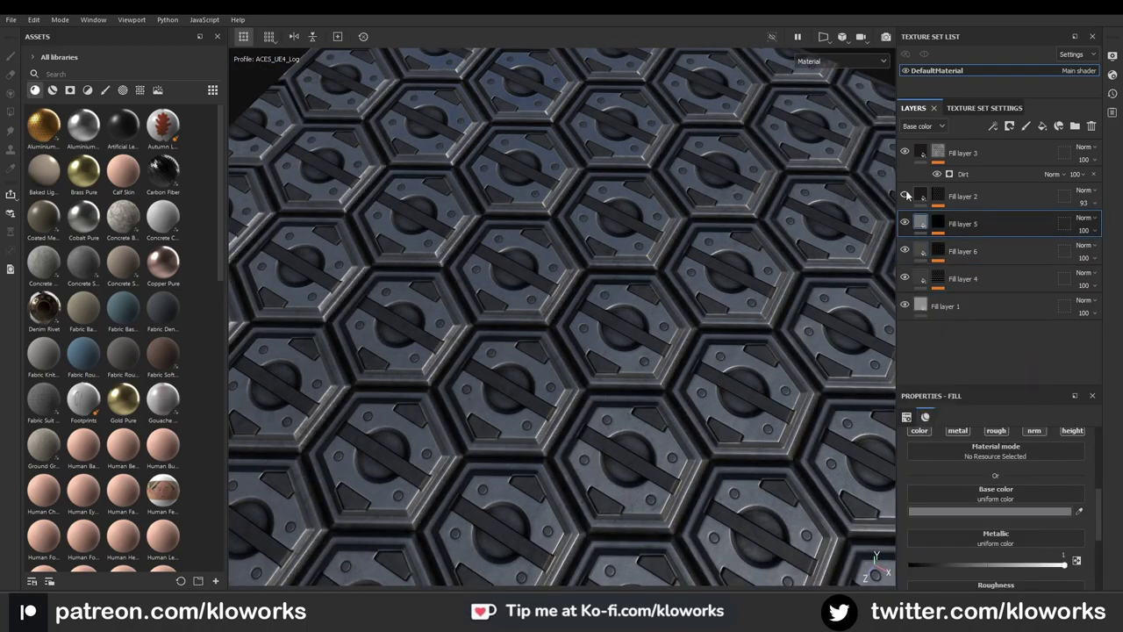
drag(1011, 521, 993, 524)
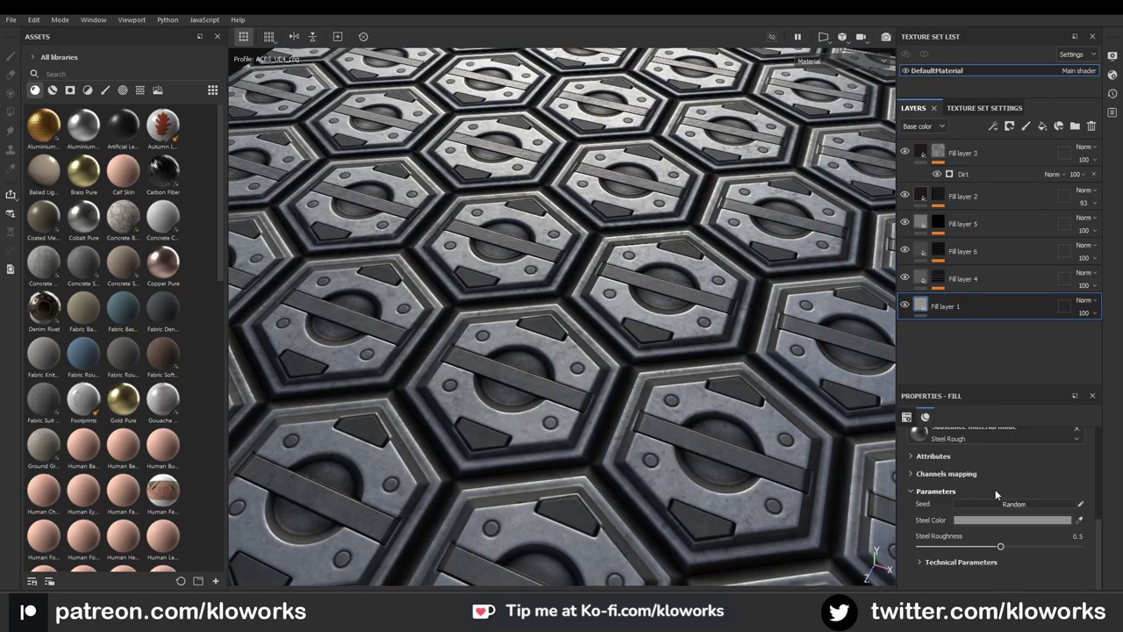
drag(1001, 546, 962, 546)
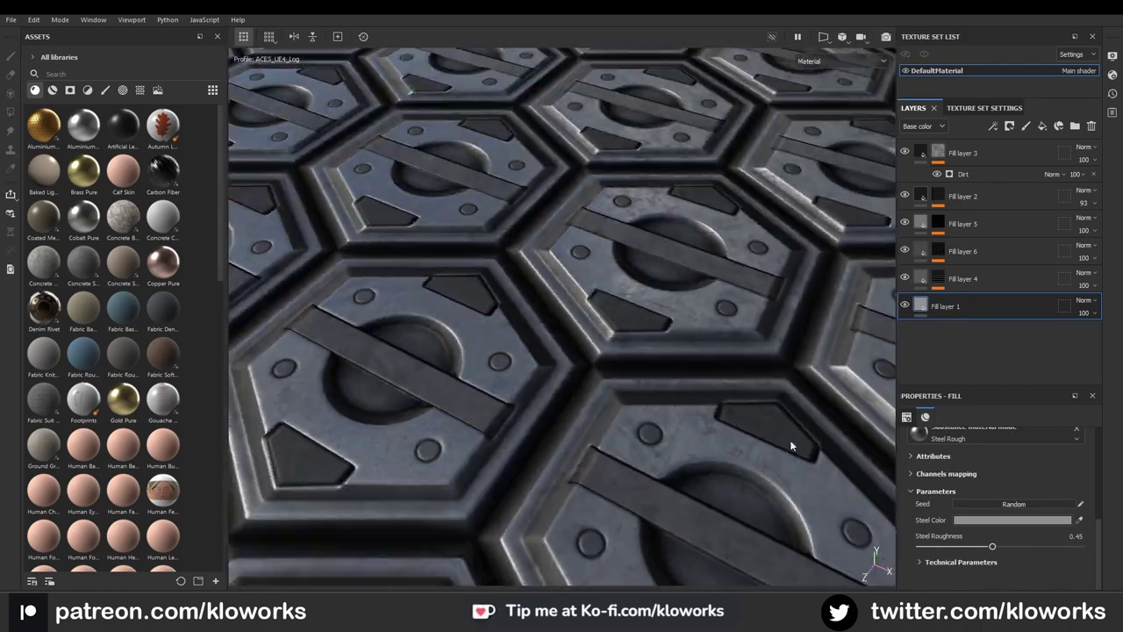
scroll(949, 520, down, 1)
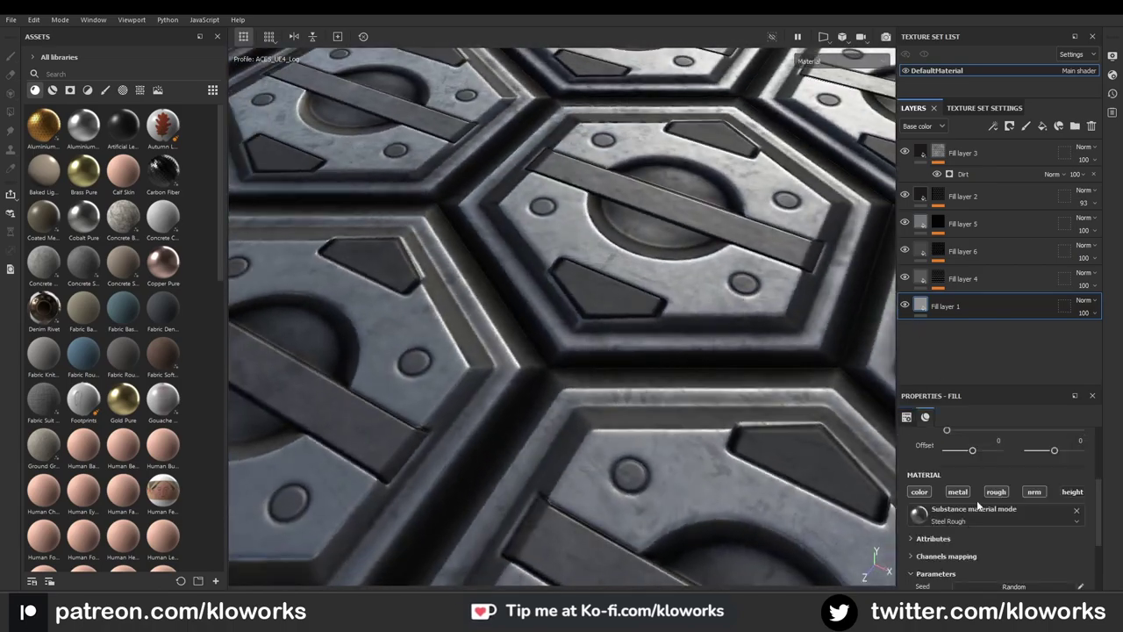
click(961, 539)
drag(990, 523, 1021, 525)
Step: Toggle Fill layers 4–6 off and on to compare, then preview Fill layer 7's roughness channel
click(963, 223)
shift+click(962, 278)
right_click(919, 223)
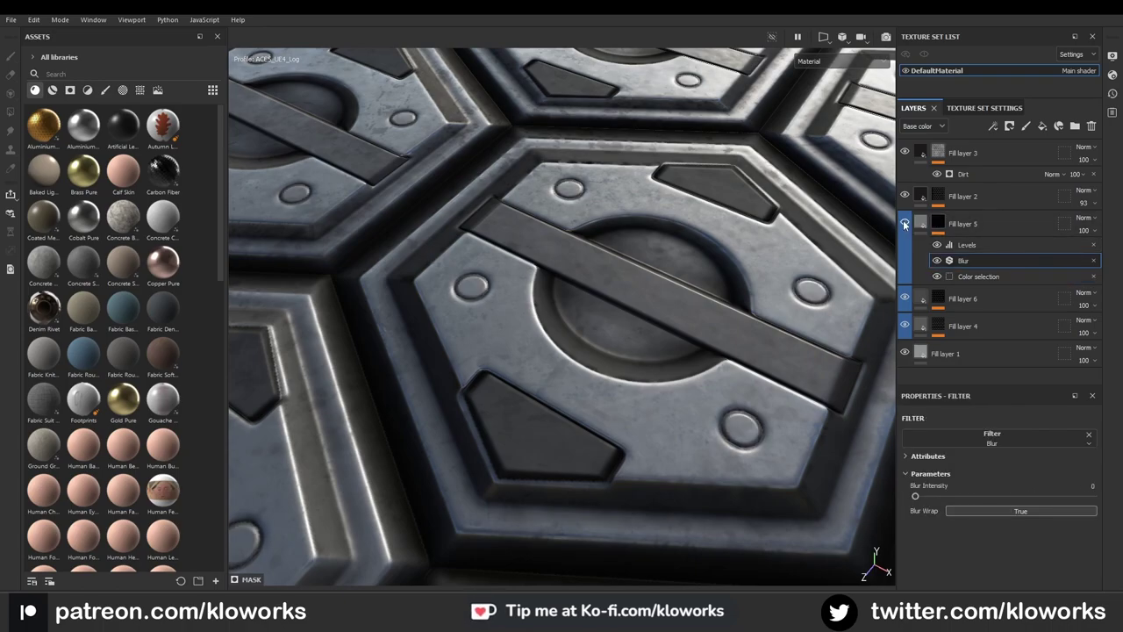
click(905, 298)
click(905, 223)
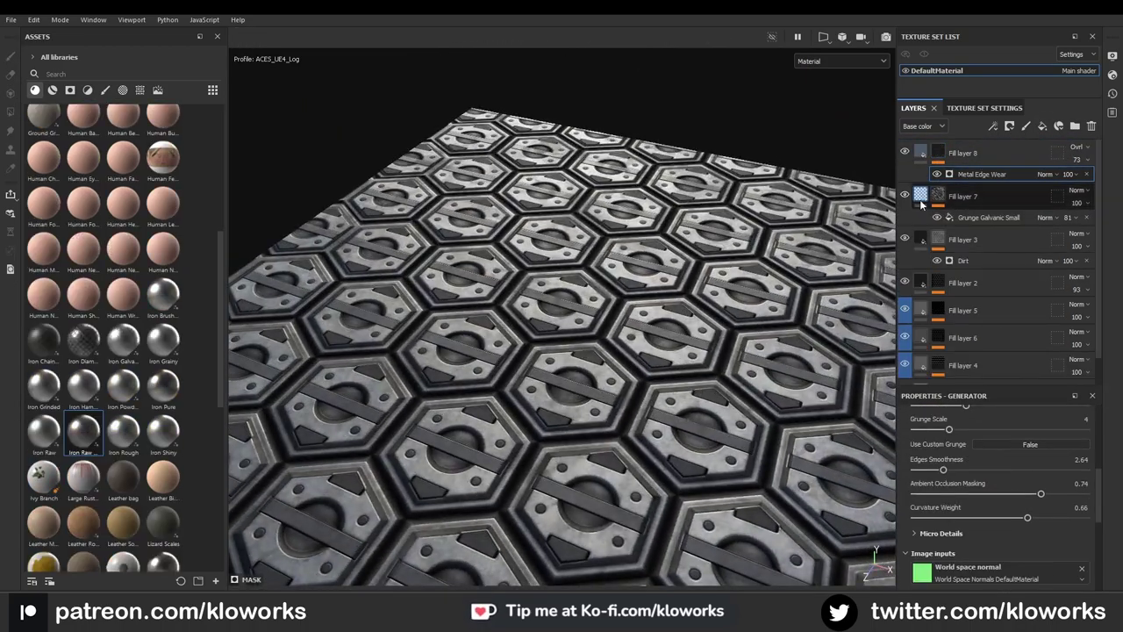
click(938, 195)
key(c)
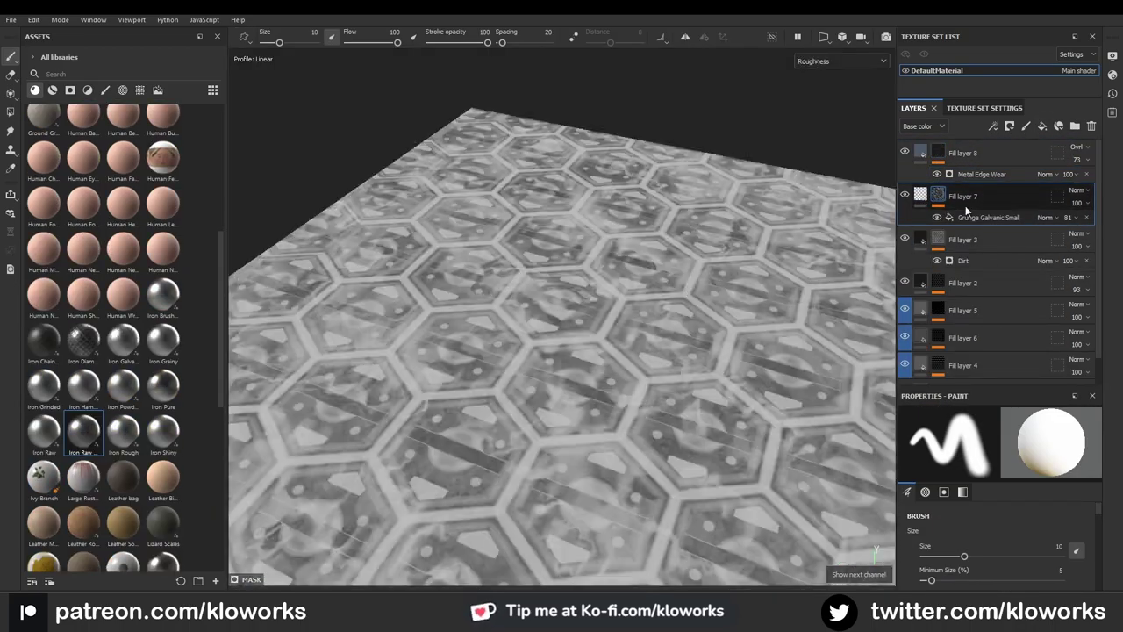
scroll(924, 365, down, 1)
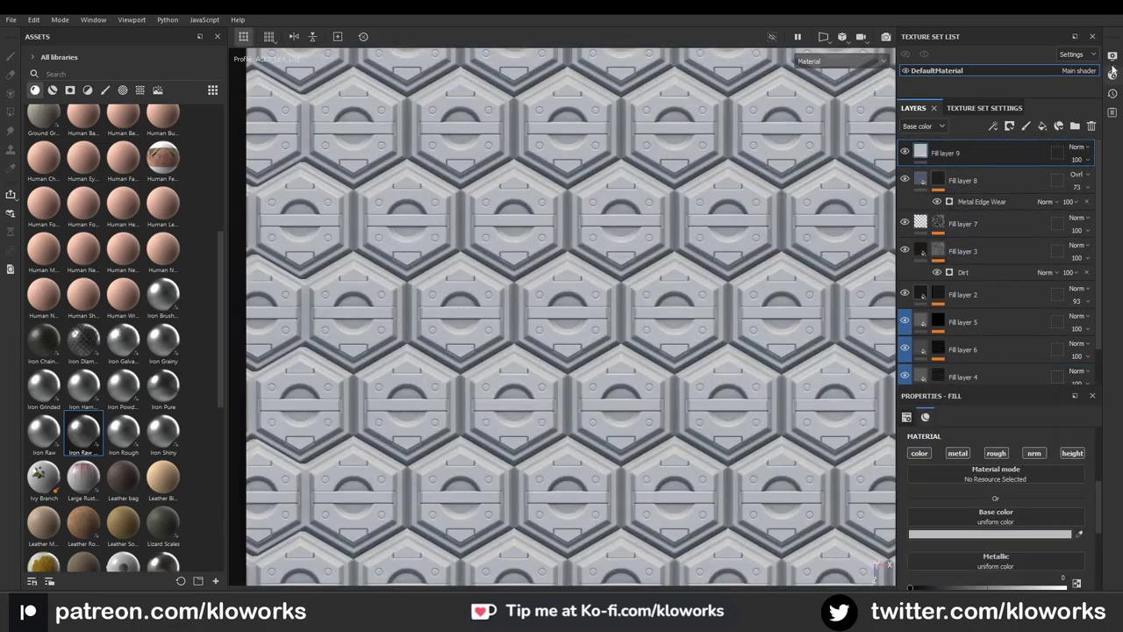
Step: Add an Emissive channel in Texture Set Settings and set a green emissive colour
click(1113, 56)
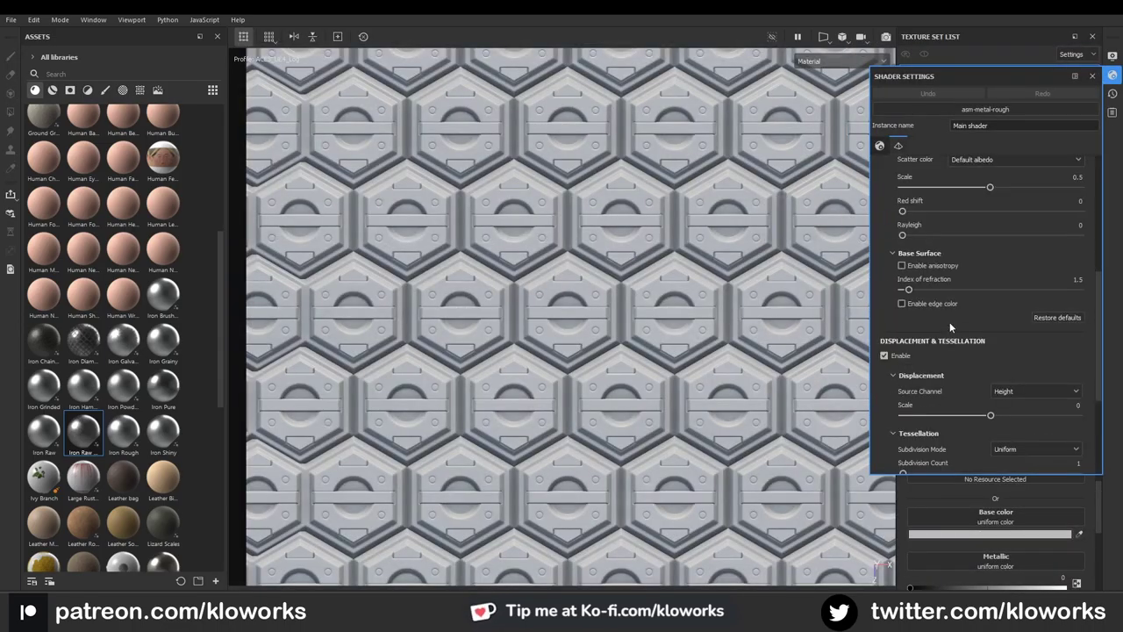
click(1113, 56)
click(1076, 287)
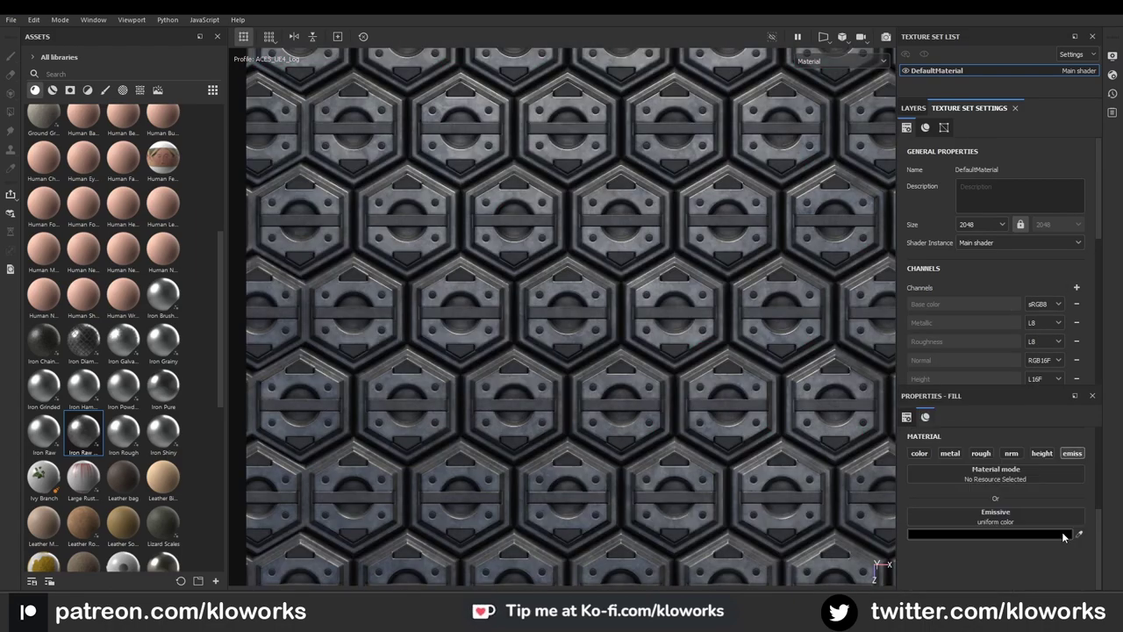
click(1065, 537)
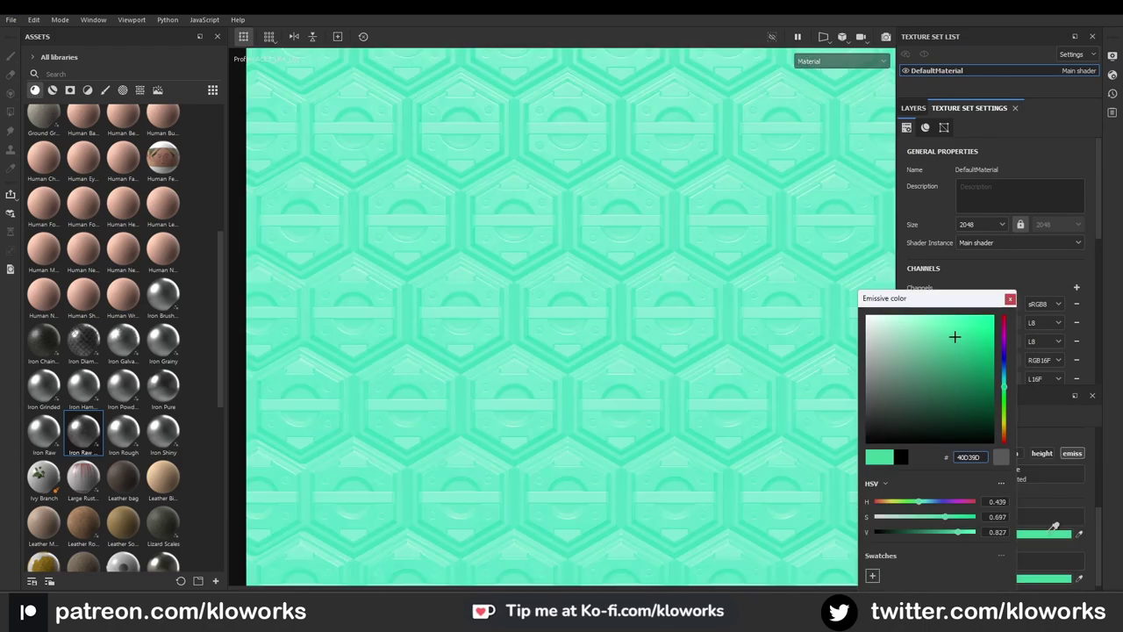
Step: Mask Fill layer 9 with a Color selection of the dots plus a Blur filter
right_click(1007, 249)
click(992, 50)
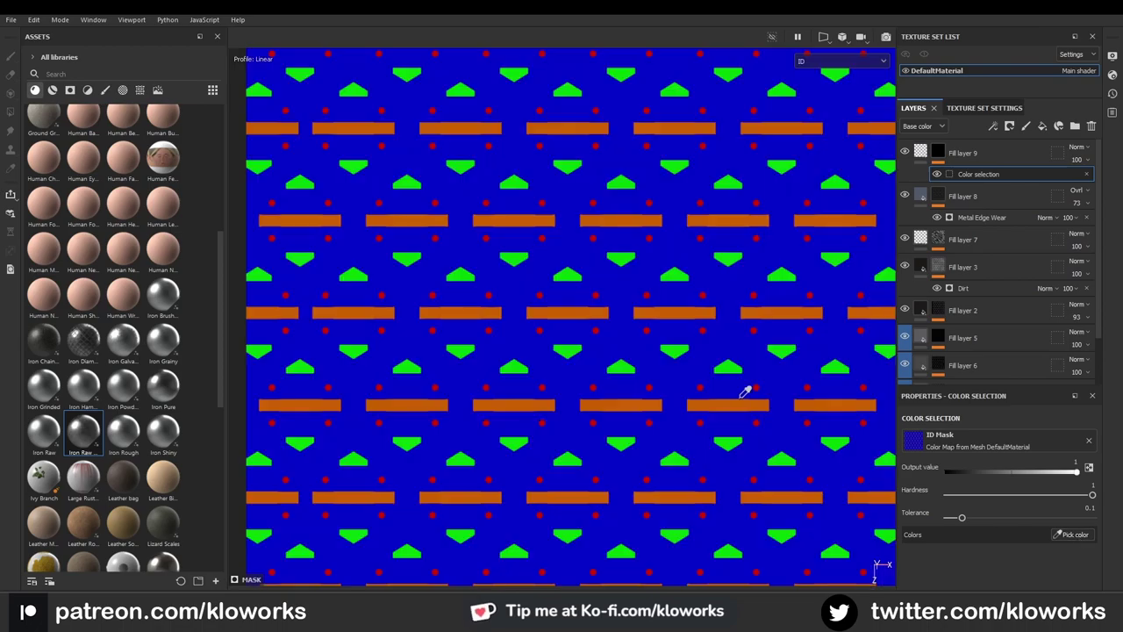
right_click(966, 174)
click(1009, 390)
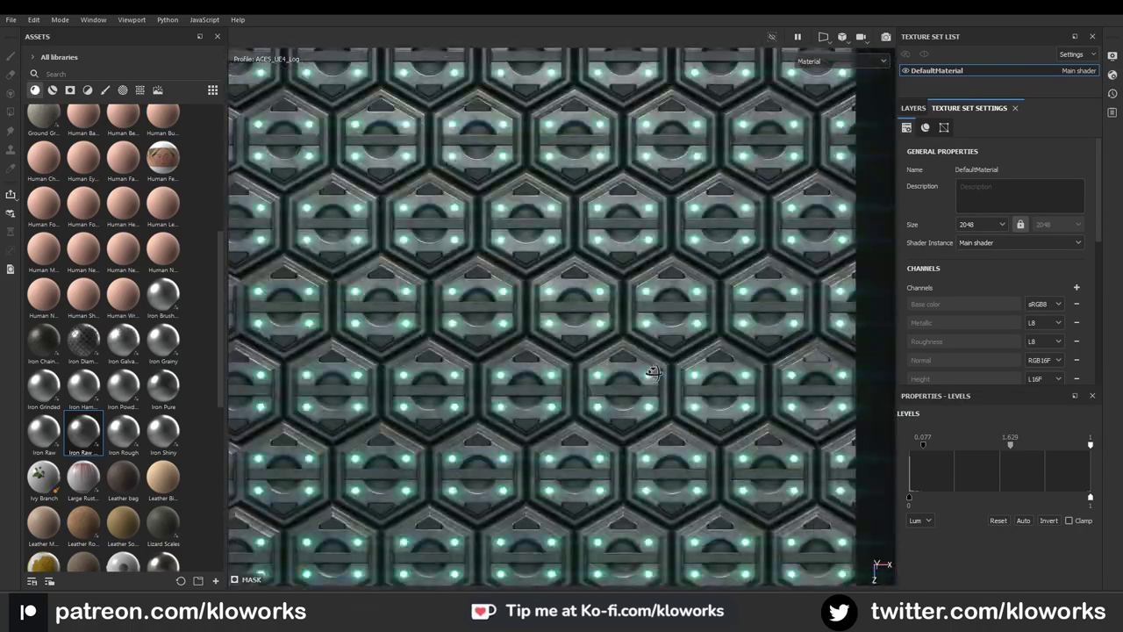
click(913, 107)
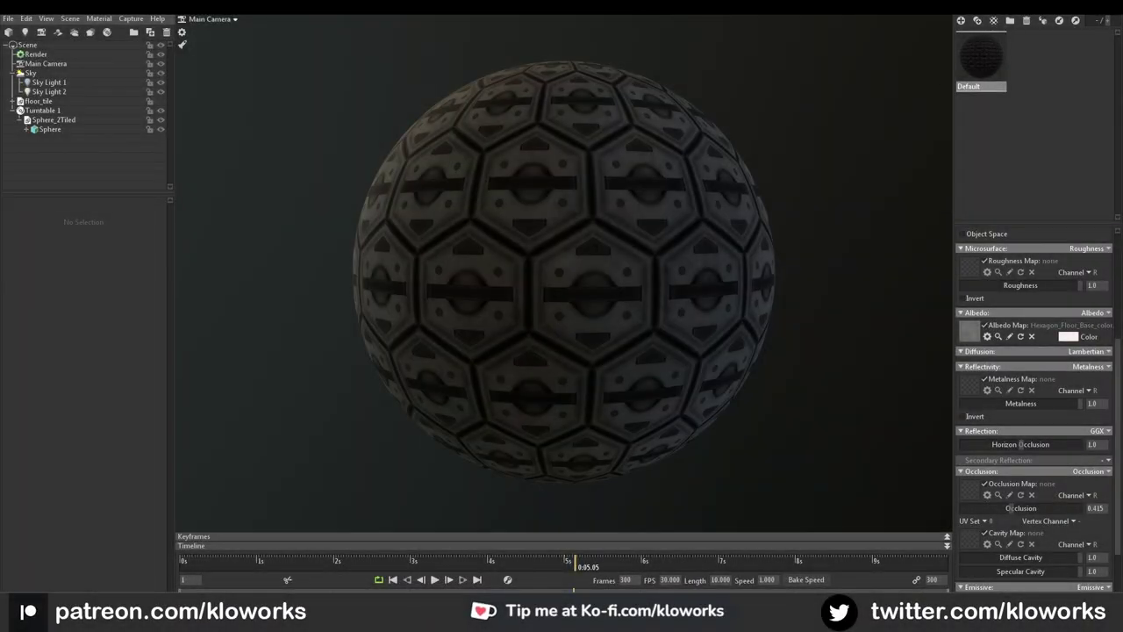
Step: Load the hexagon floor metallic texture as the metalness map and the roughness texture as the roughness map
click(969, 383)
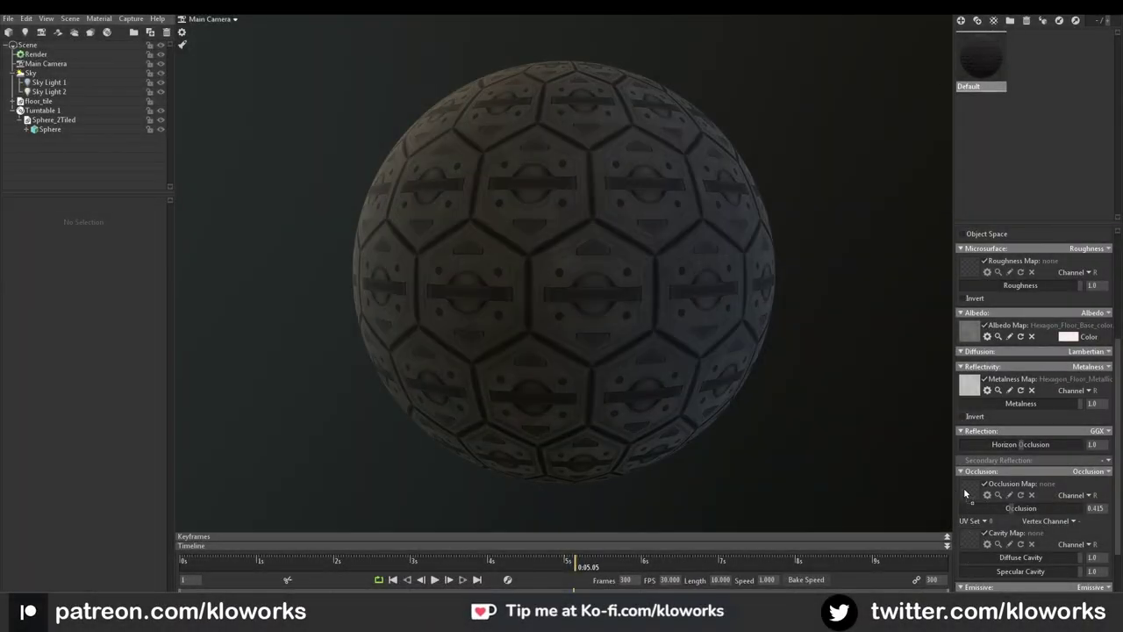
click(969, 277)
scroll(1078, 363, up, 3)
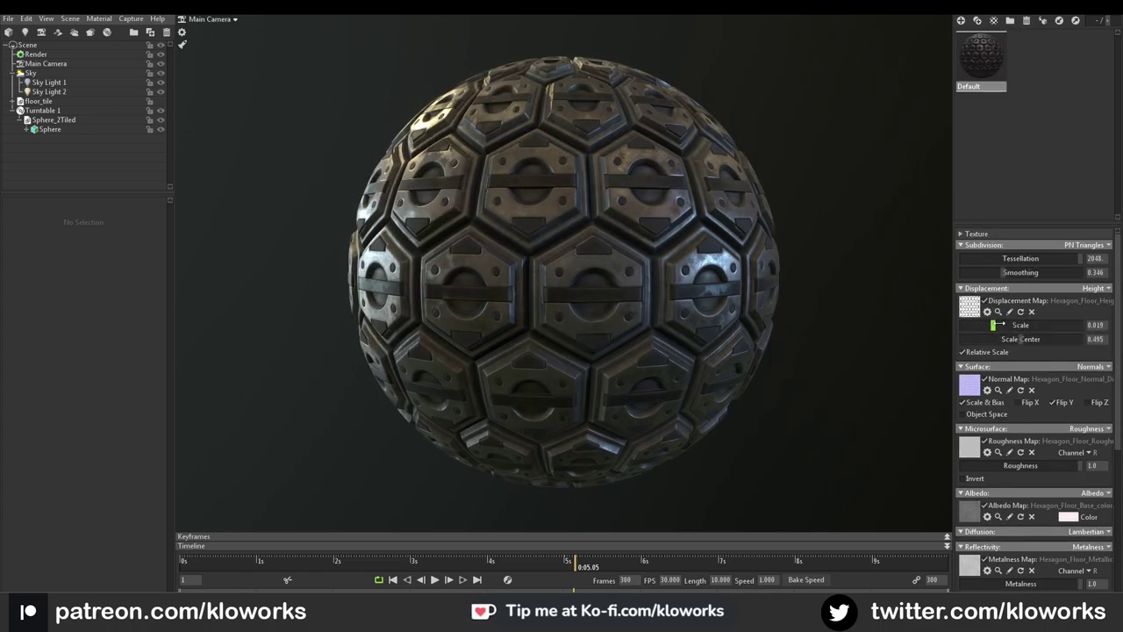
scroll(1116, 551, down, 5)
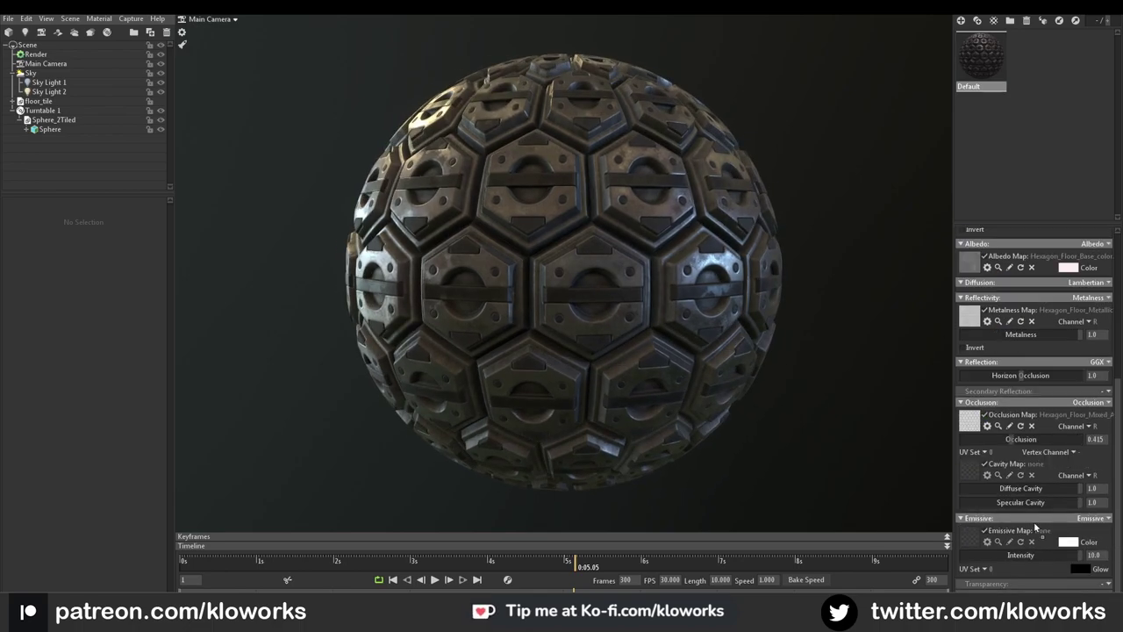
Step: Switch the emissive map off and back on to compare the glowing green dots
click(45, 63)
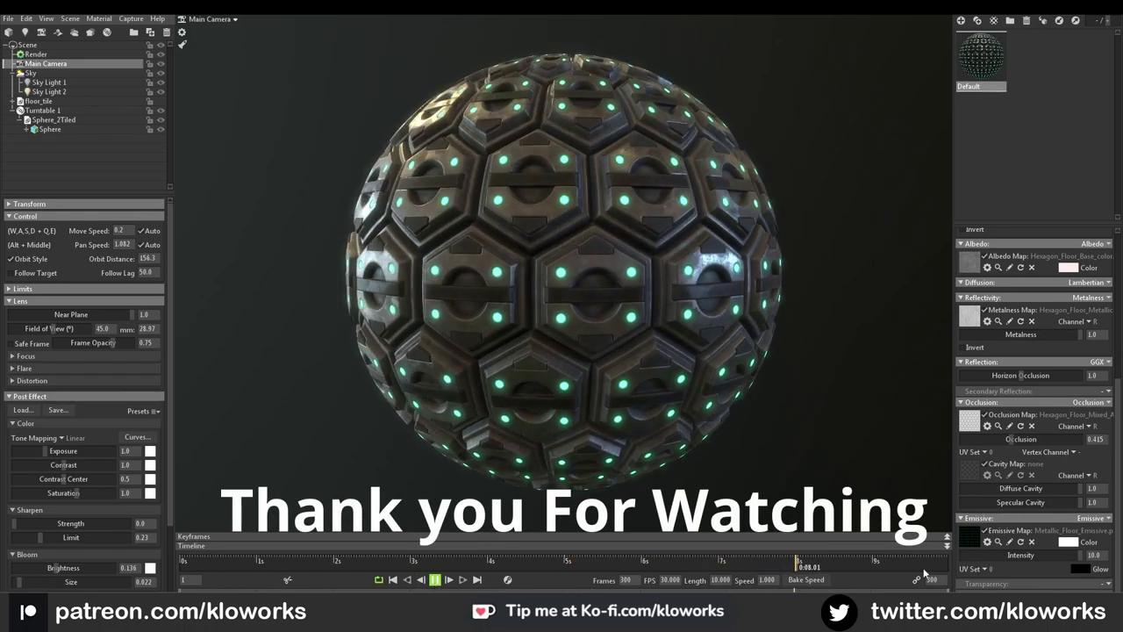
click(987, 531)
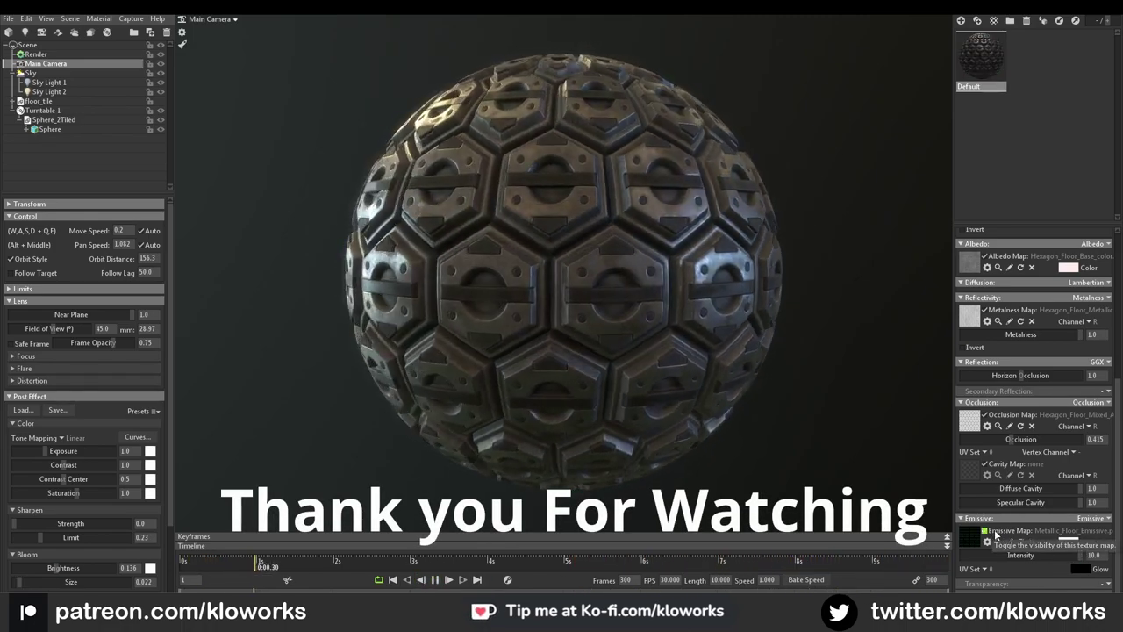
click(985, 531)
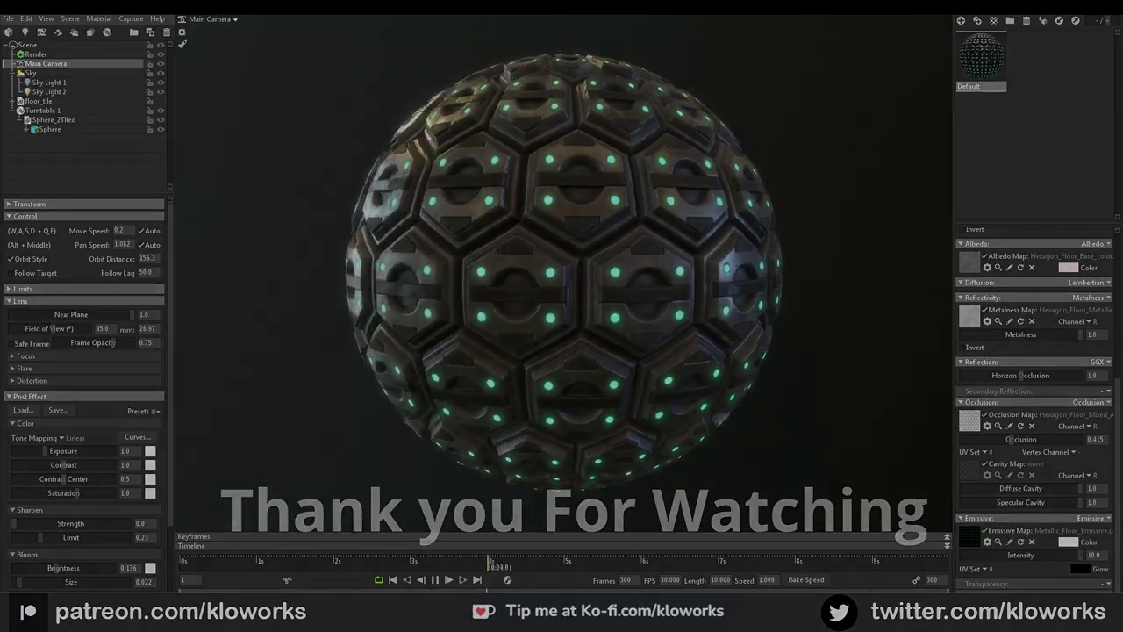